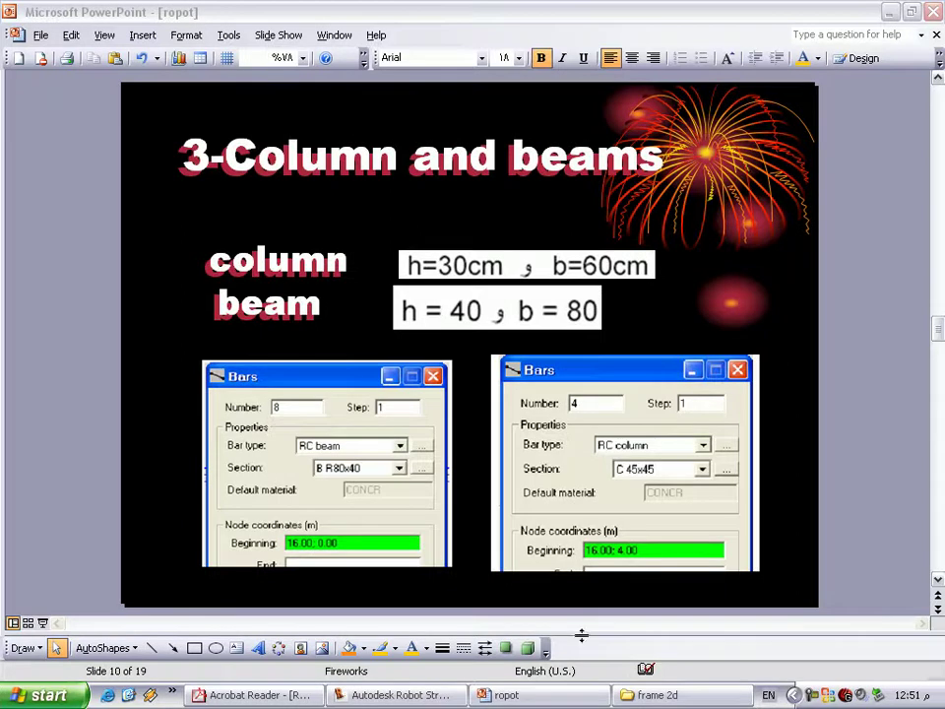
After reviewing the section-size slide, bring the Robot model with its axis grid to the front
left_click(405, 694)
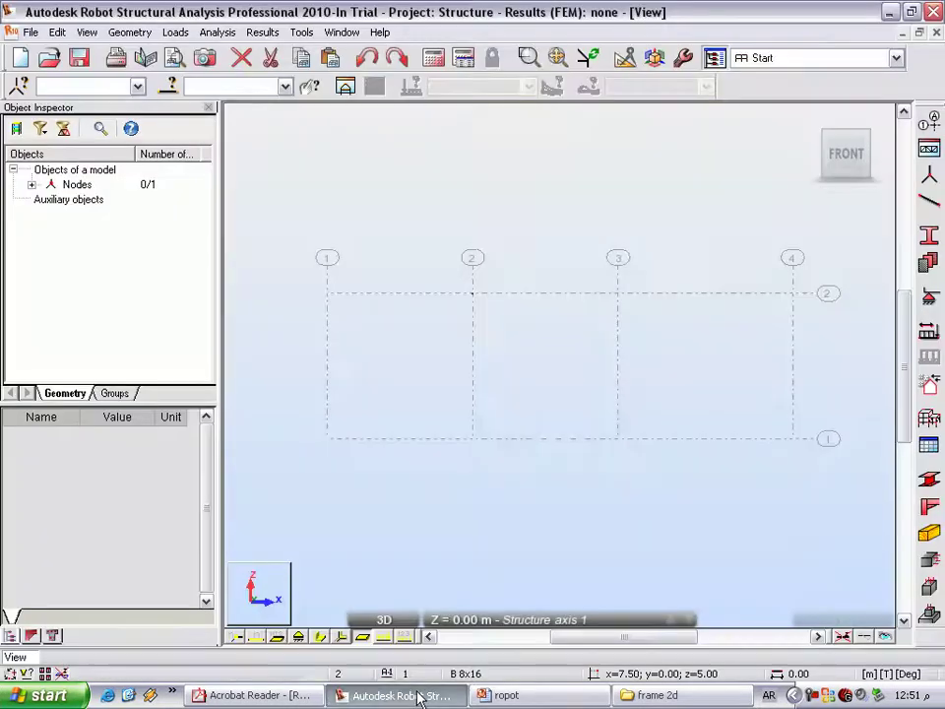
Open the Bars settings with bar type RC beam and start a new cross-section definition
left_click(930, 203)
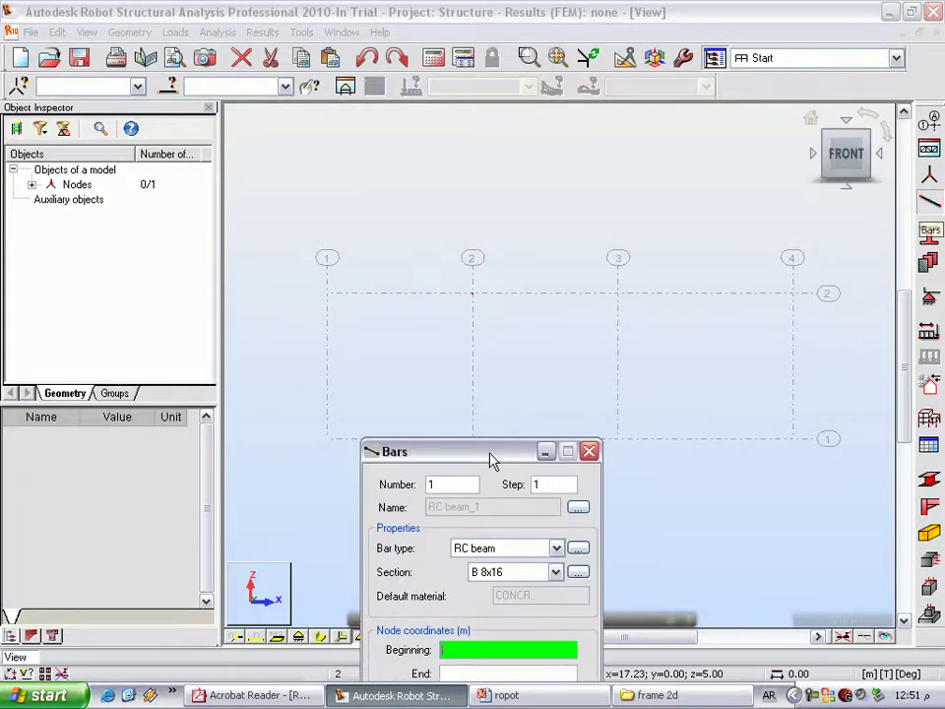
left_click_drag(492, 460, 618, 174)
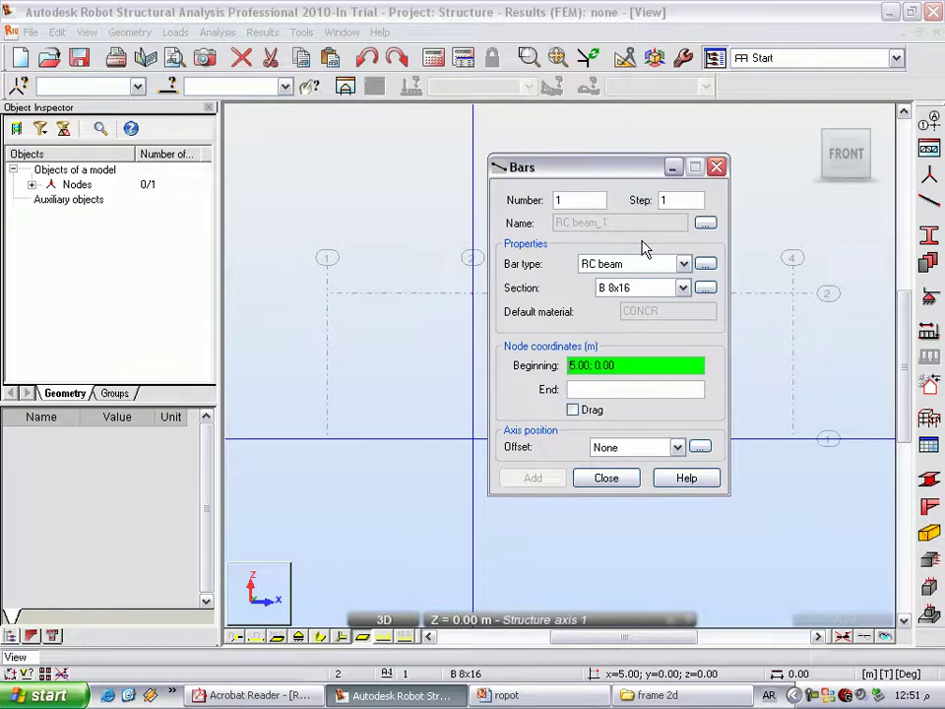
left_click(683, 264)
left_click(683, 264)
left_click(684, 264)
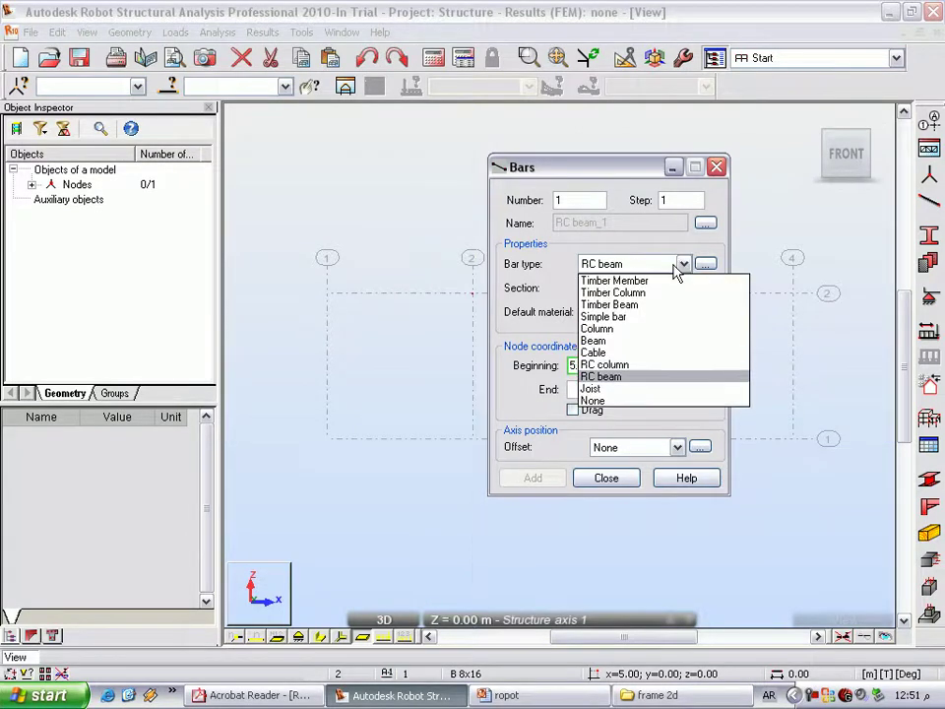
left_click(637, 379)
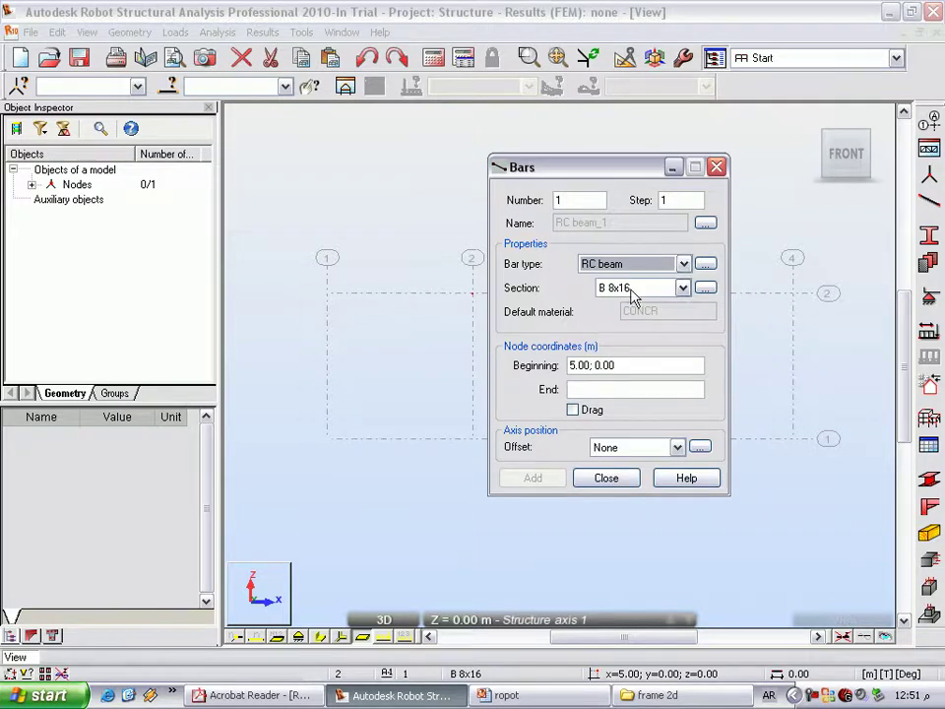
left_click(705, 287)
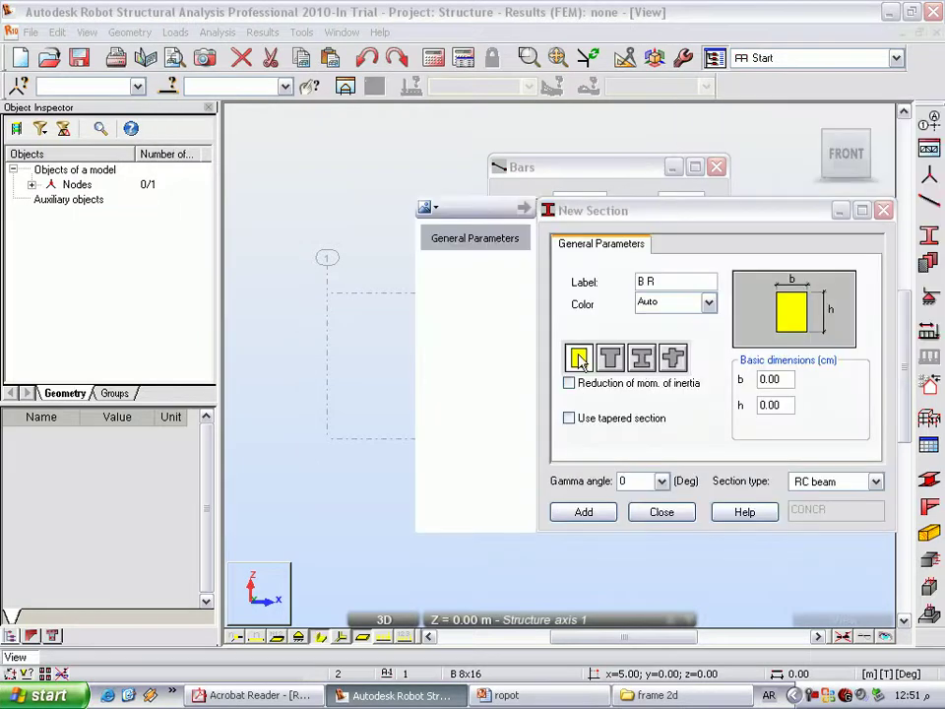
Enter b = 80 and h = 40 cm for the rectangular RC beam section, checking the slide
left_click(545, 698)
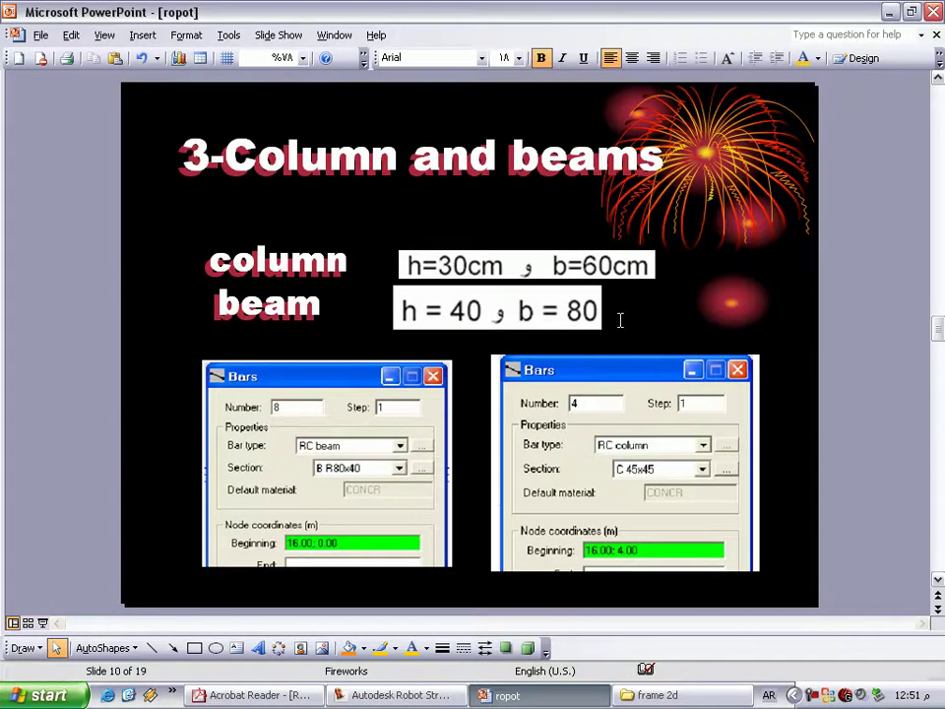
left_click(551, 694)
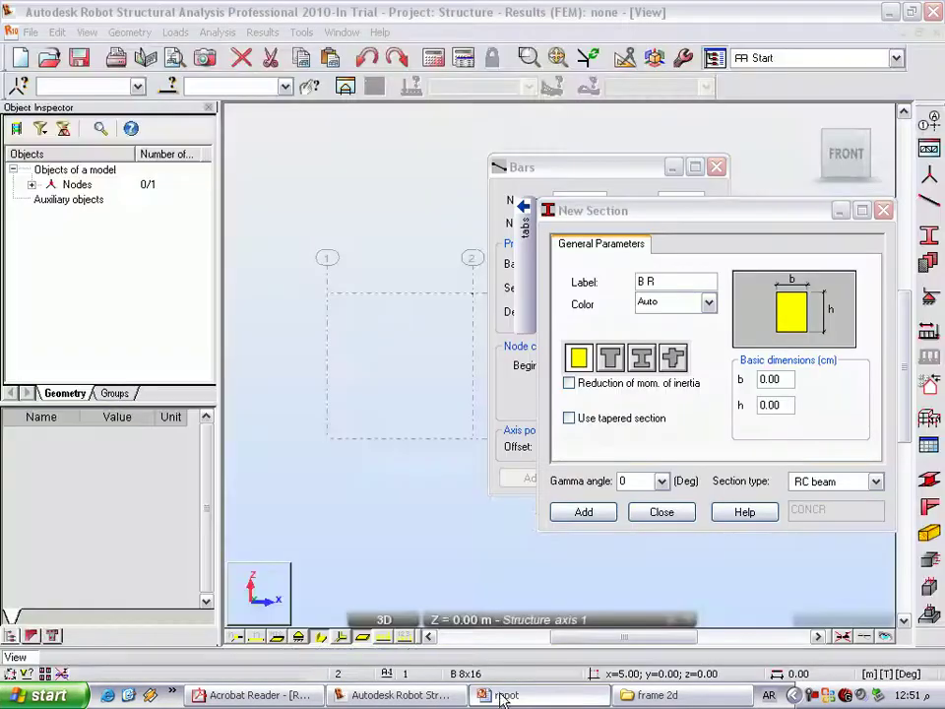
double_click(788, 379)
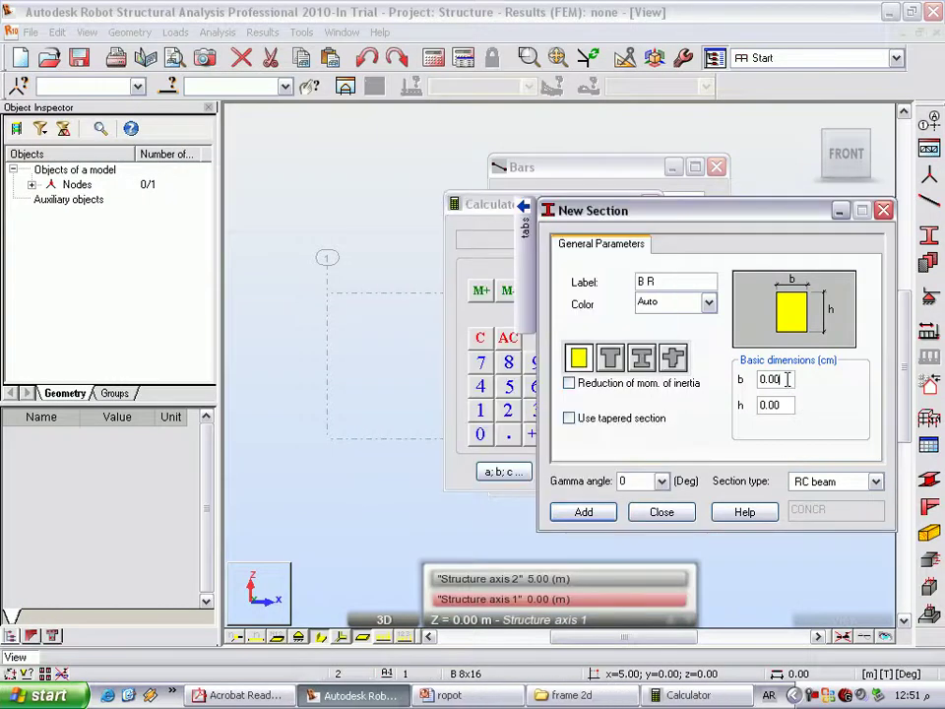
left_click(786, 381)
type("80")
double_click(783, 404)
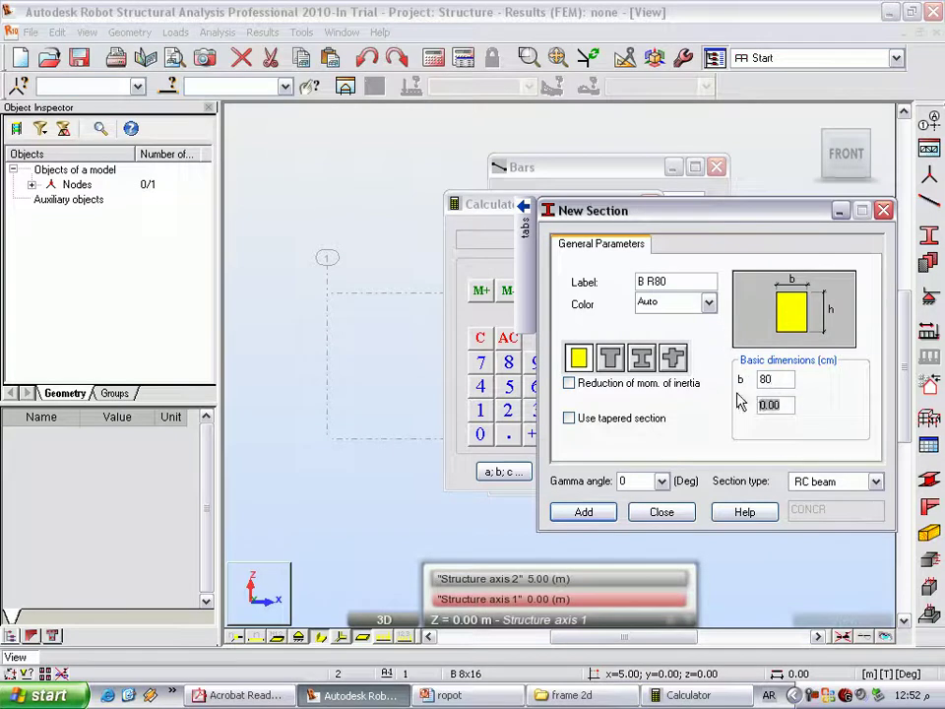
type("40")
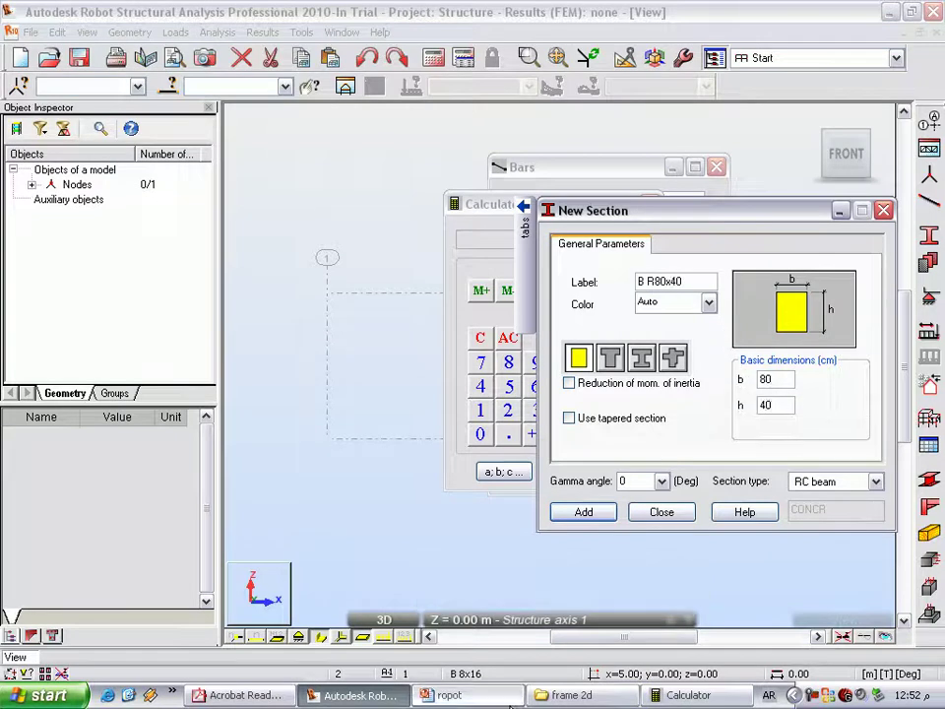
Add section B R80x40, overwrite the existing one, and close the dialog and Calculator
left_click(445, 695)
left_click(374, 701)
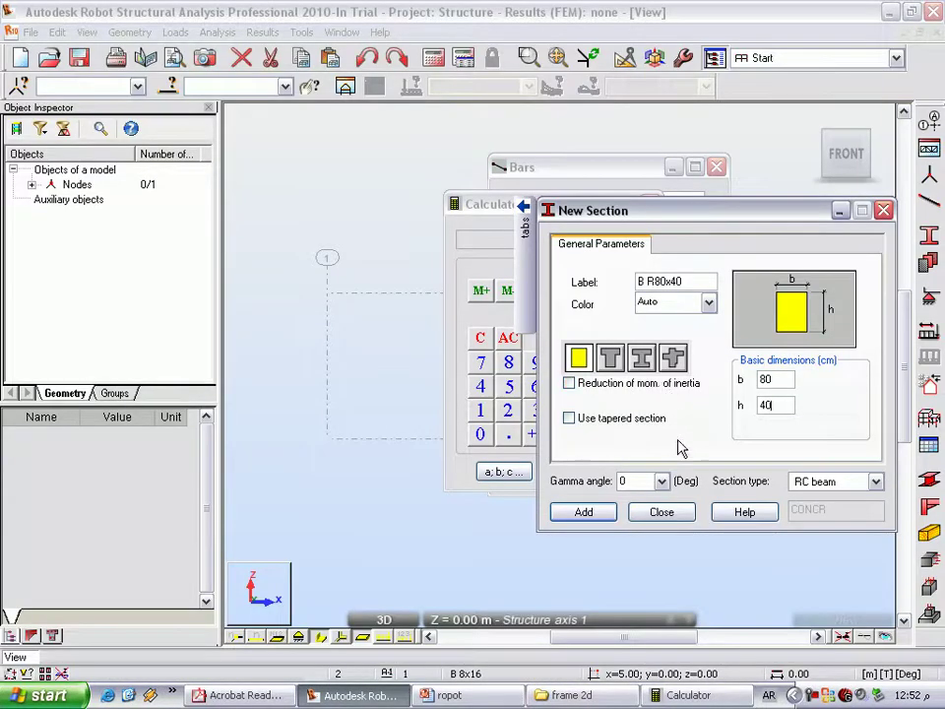
left_click(599, 518)
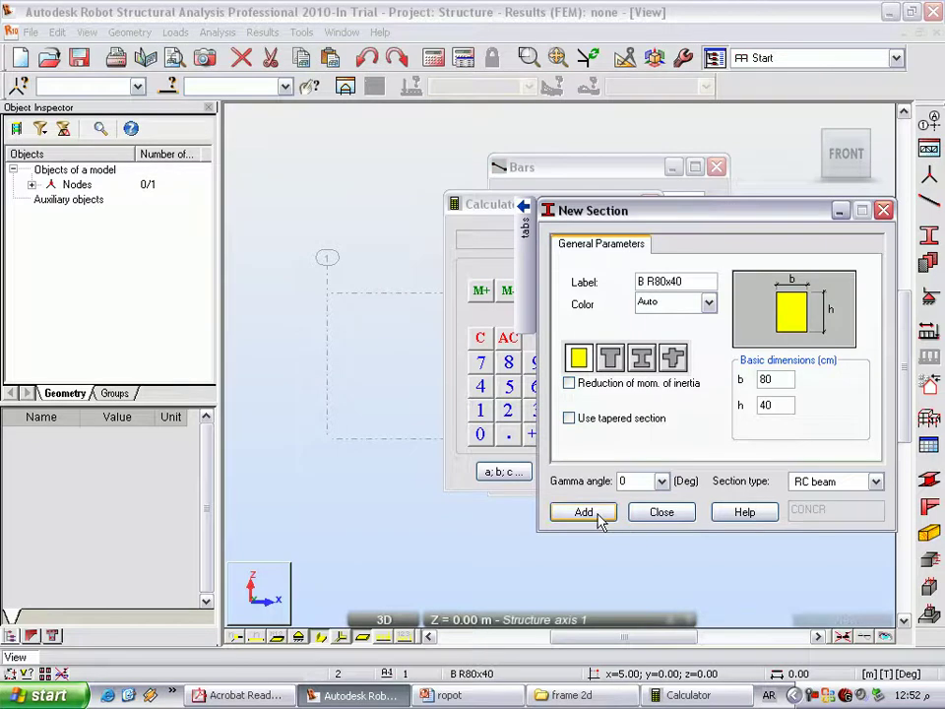
left_click_drag(642, 212, 432, 247)
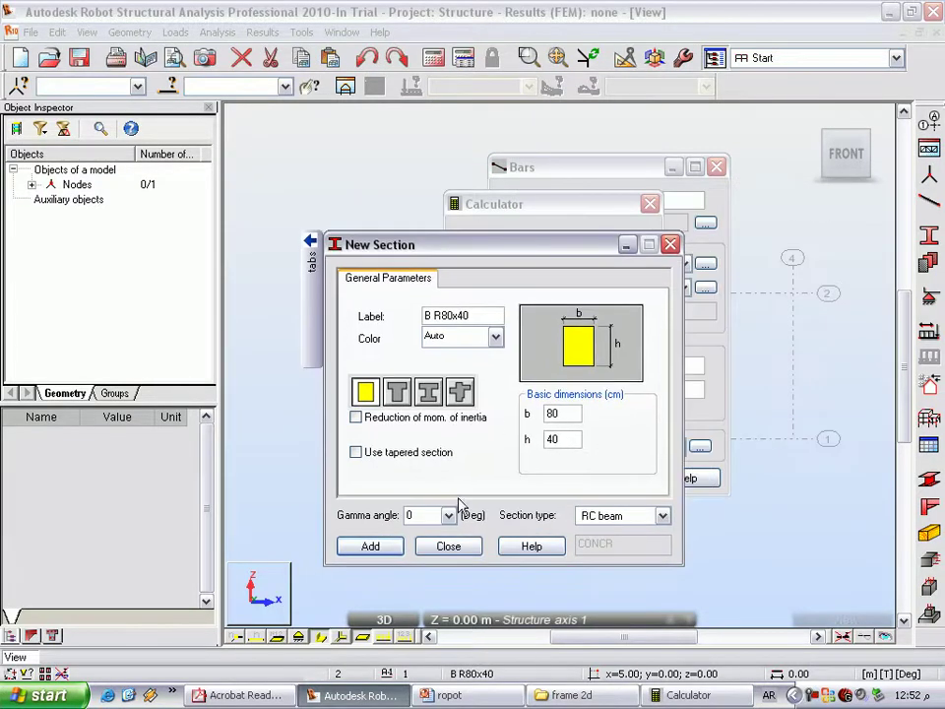
left_click(467, 557)
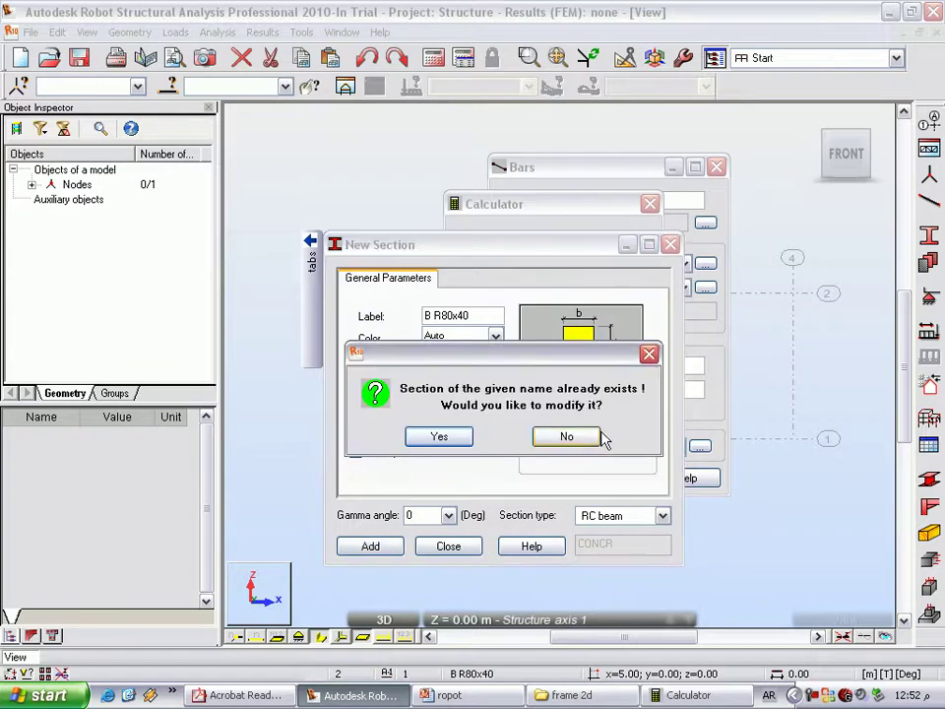
left_click(466, 445)
left_click(461, 554)
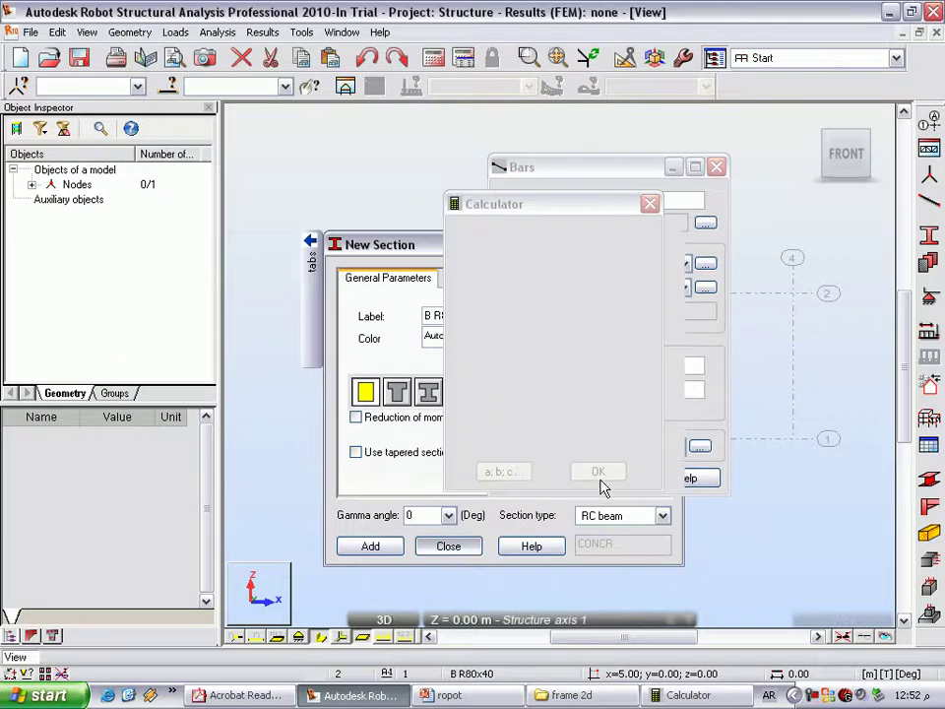
left_click(649, 205)
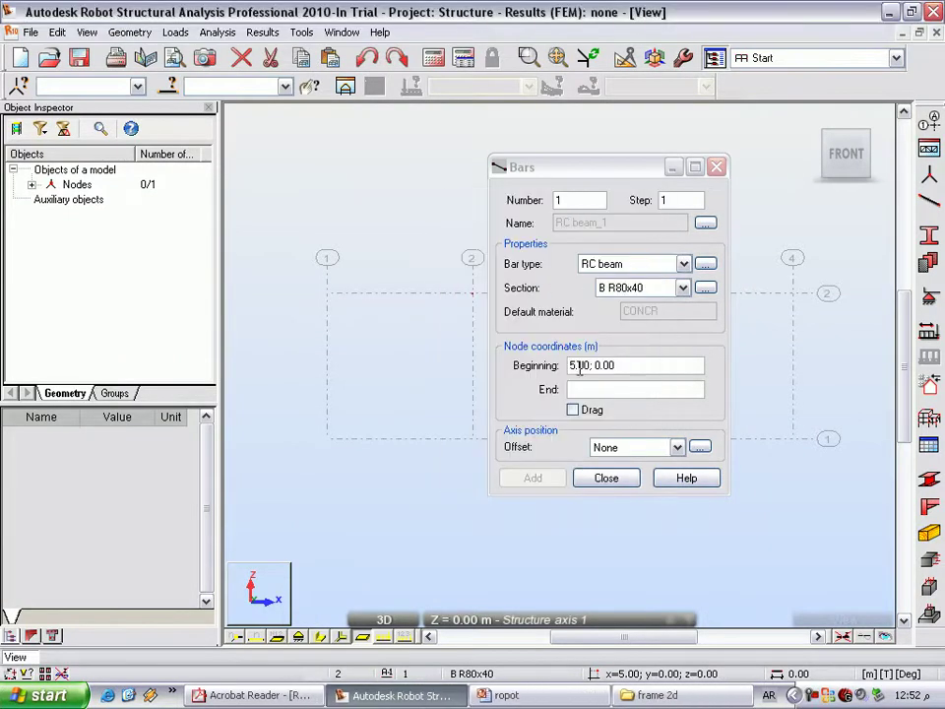
Draw three B R80x40 beams along axis 2 through grid points 0;5, 5;5, 10;5 and 16;5
left_click(574, 410)
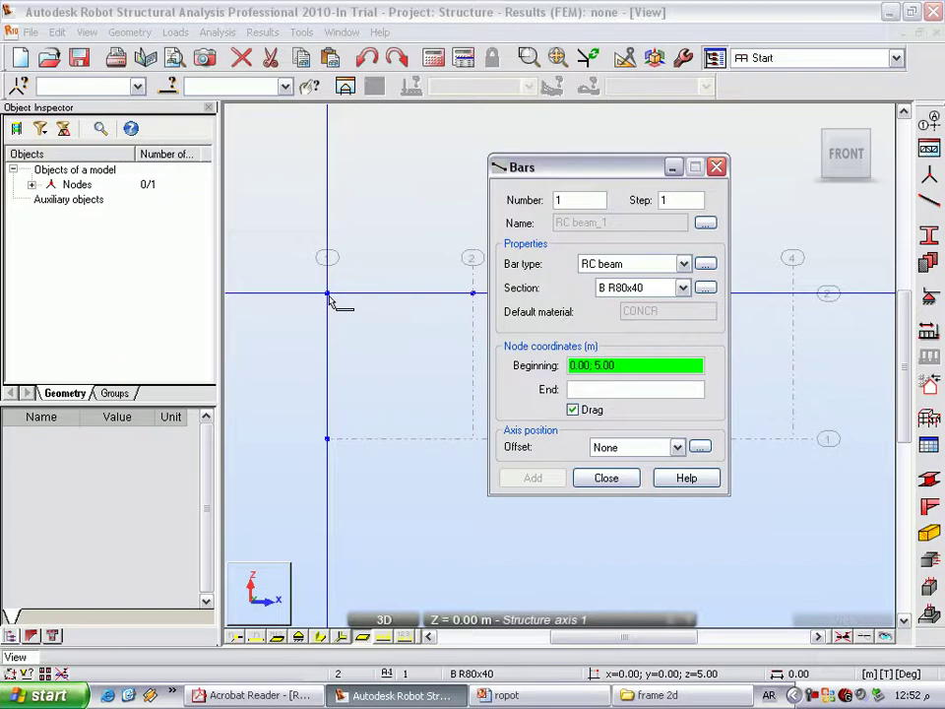
left_click(328, 294)
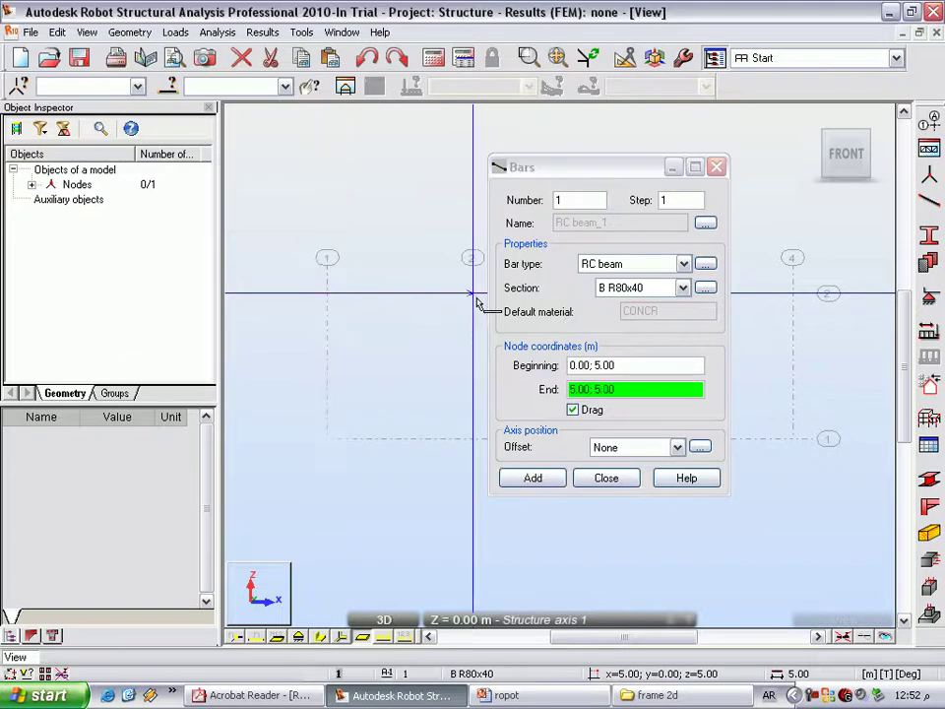
left_click(476, 298)
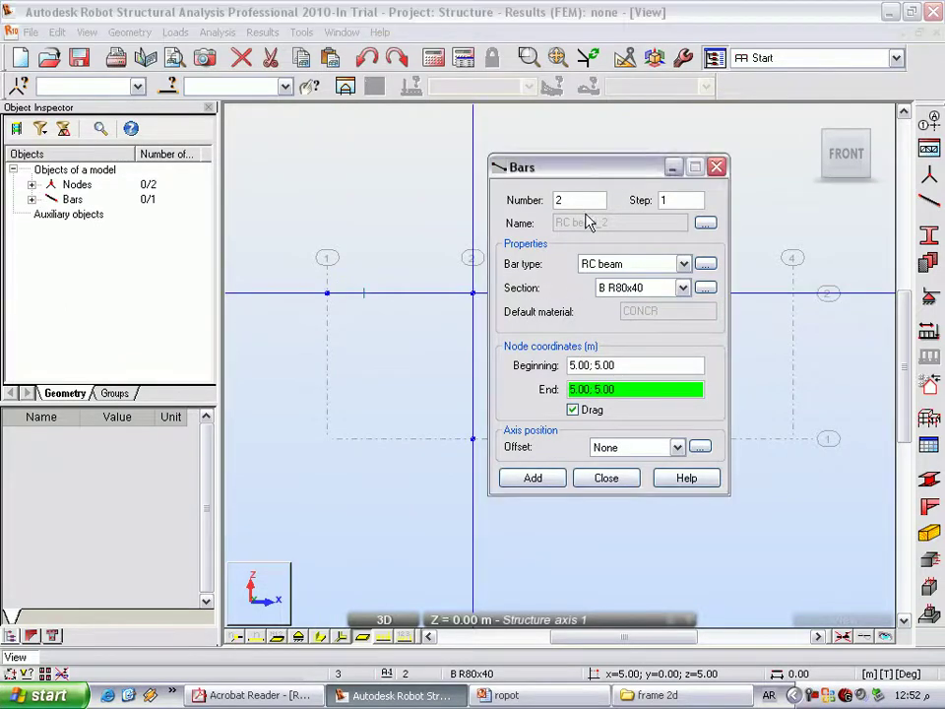
left_click_drag(588, 173, 568, 438)
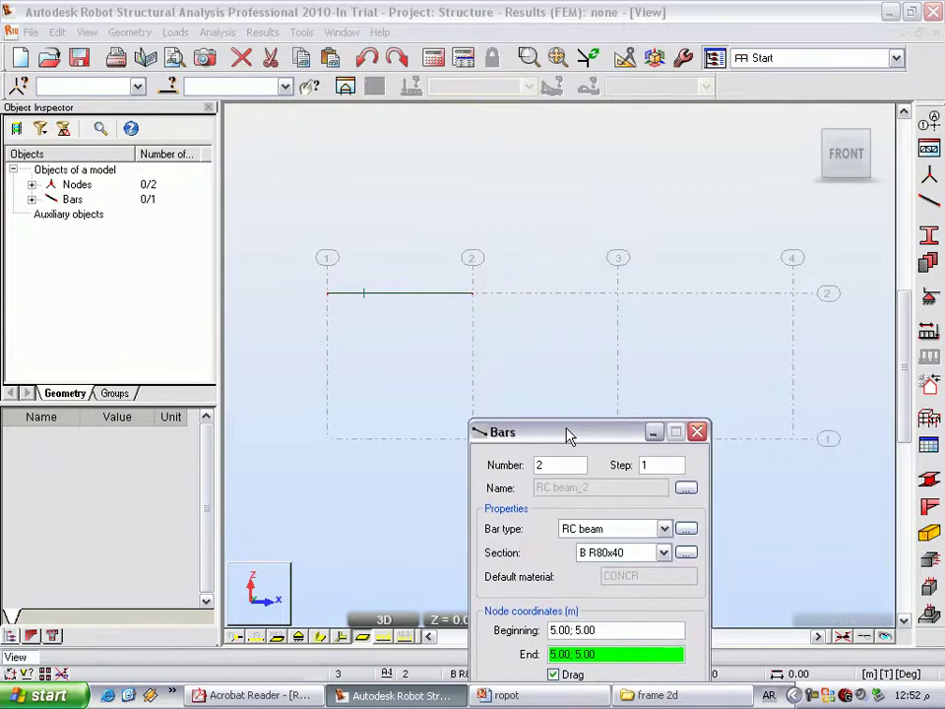
left_click(619, 295)
left_click(793, 293)
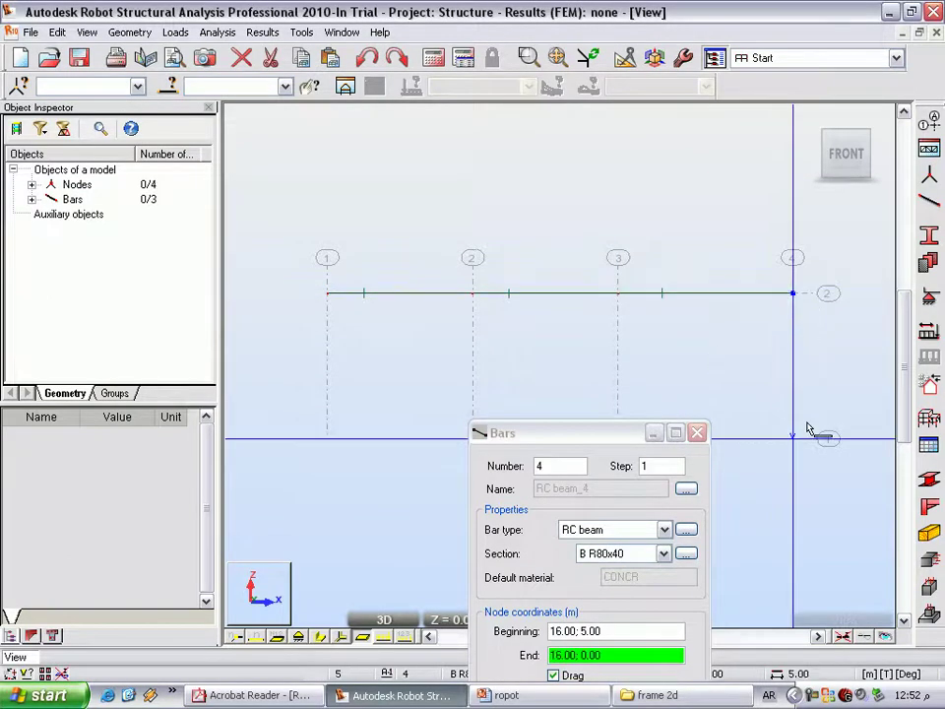
key("Escape")
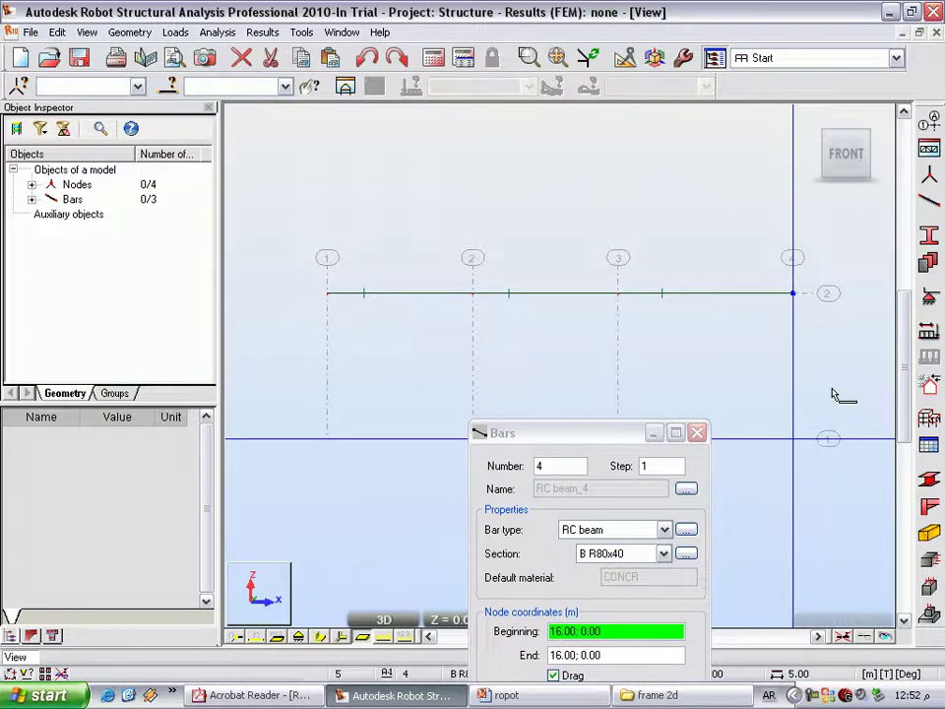
left_click(793, 438)
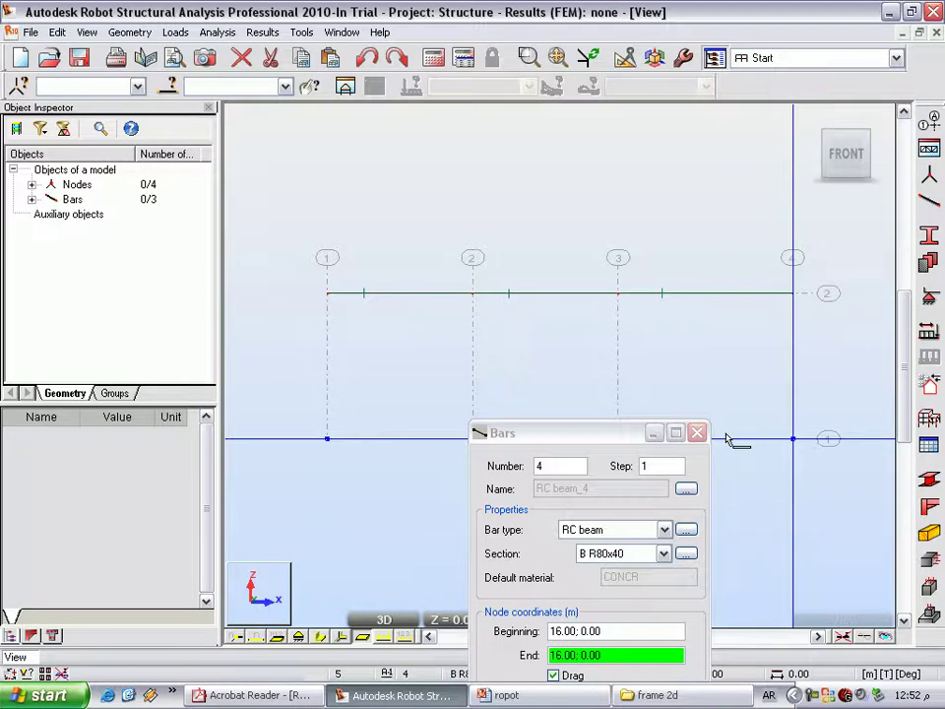
left_click(698, 434)
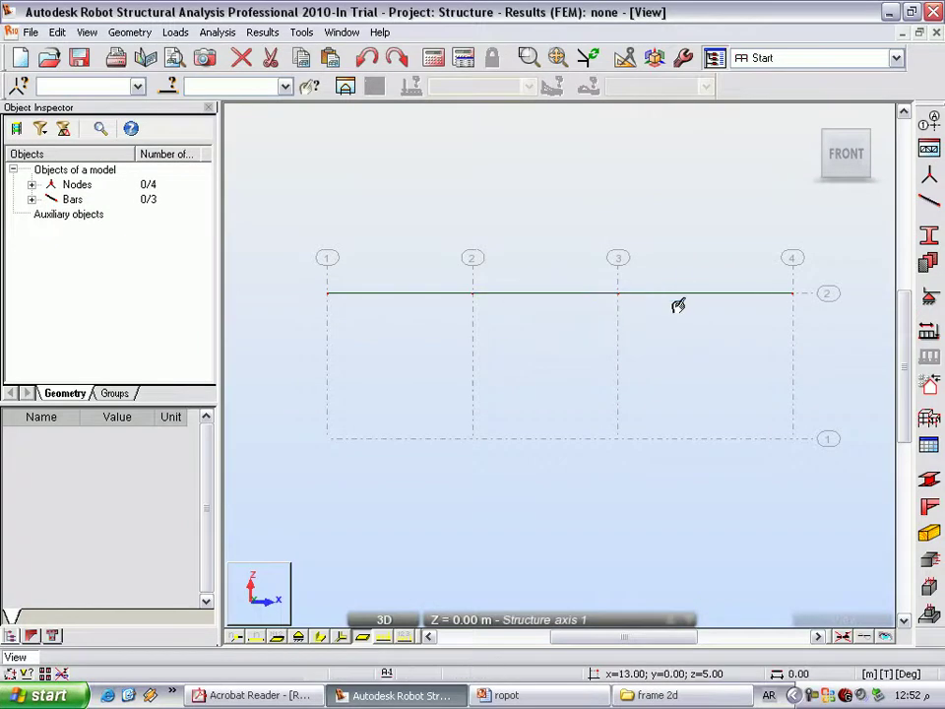
Select the first beam span and review its properties: 5.00 m long, B R80x40, concrete
left_click(434, 293)
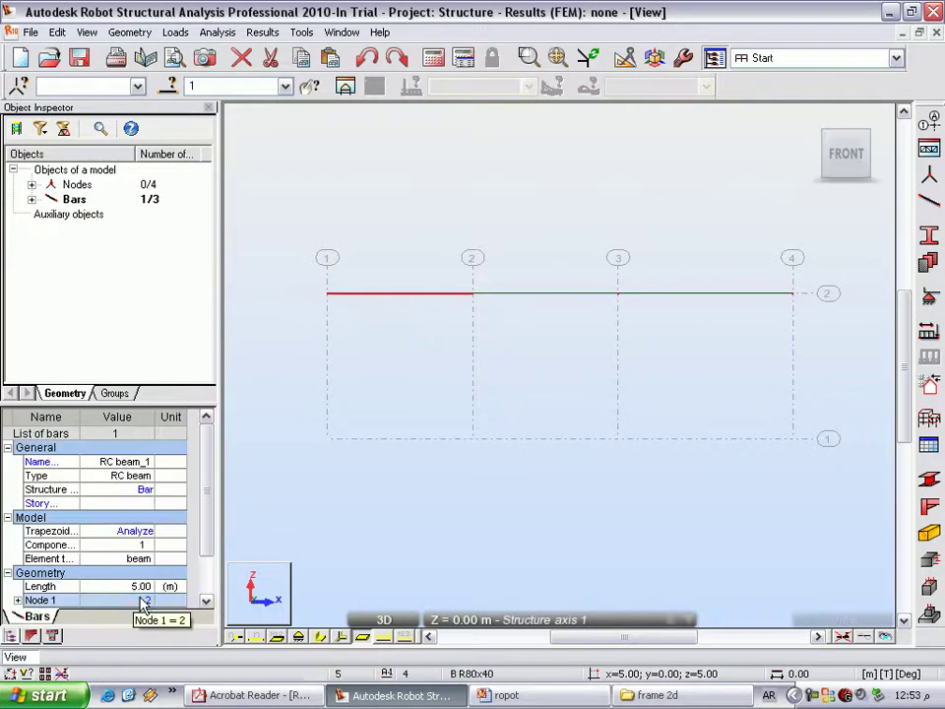
scroll(204, 567, "down", 2)
scroll(204, 566, "down", 2)
scroll(204, 566, "up", 1)
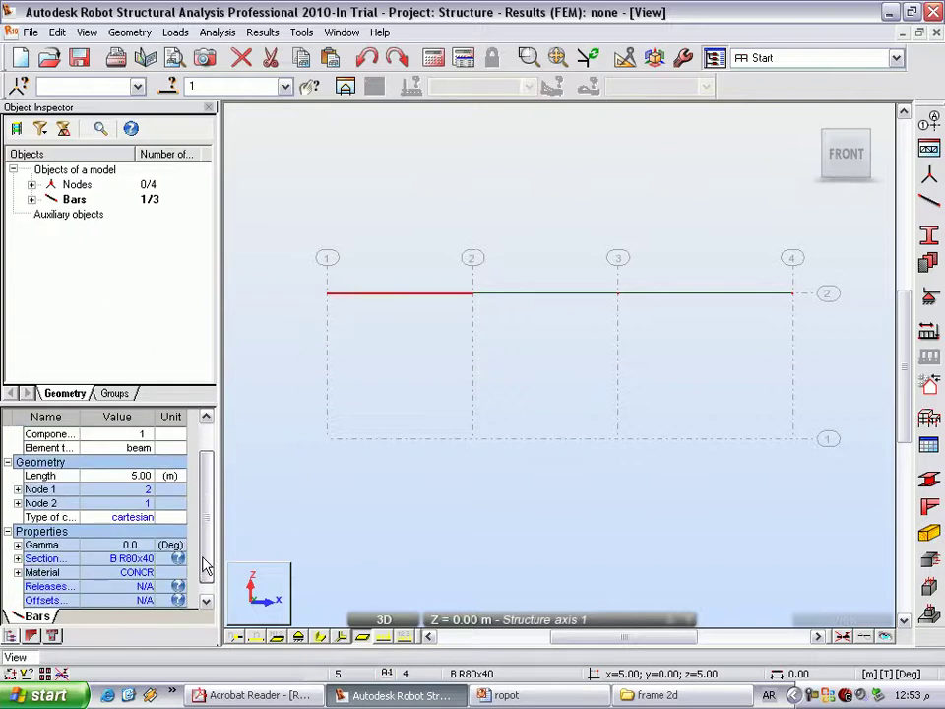
scroll(197, 567, "down", 1)
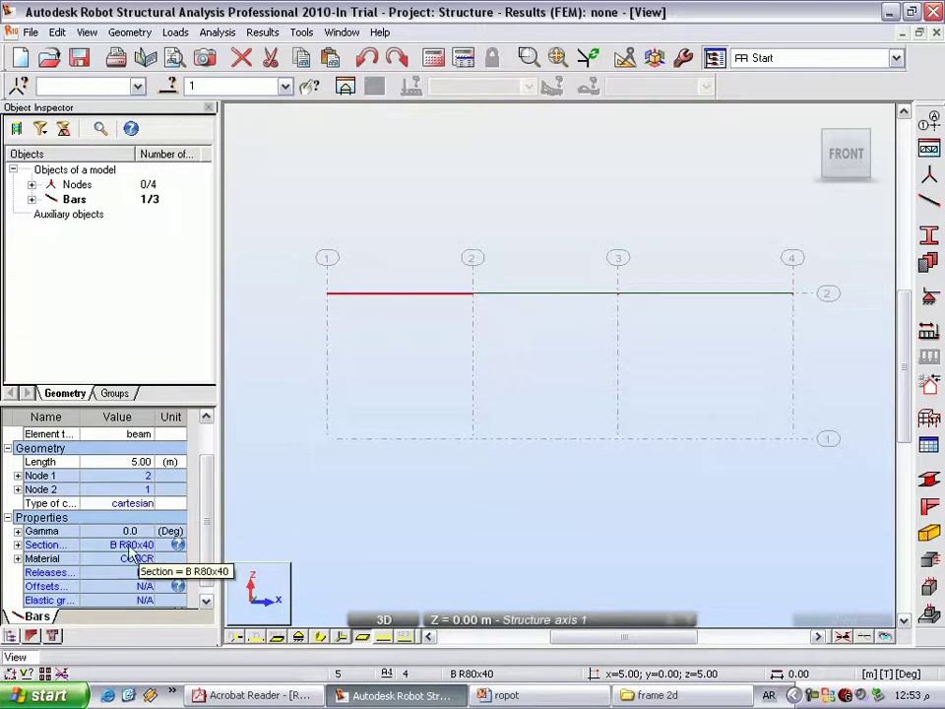
scroll(204, 547, "up", 2)
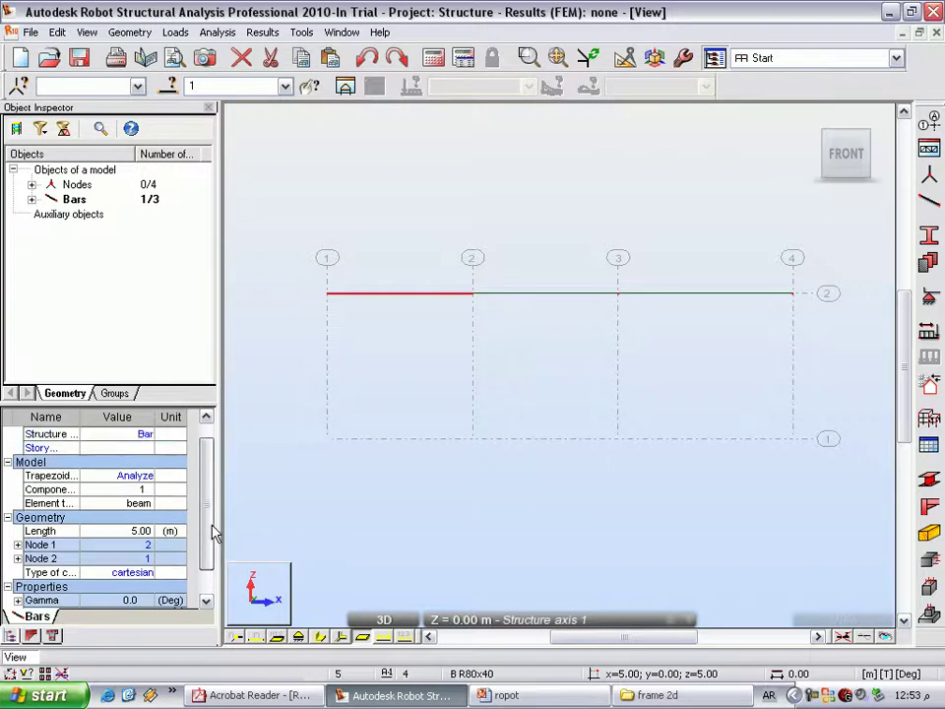
scroll(204, 539, "up", 1)
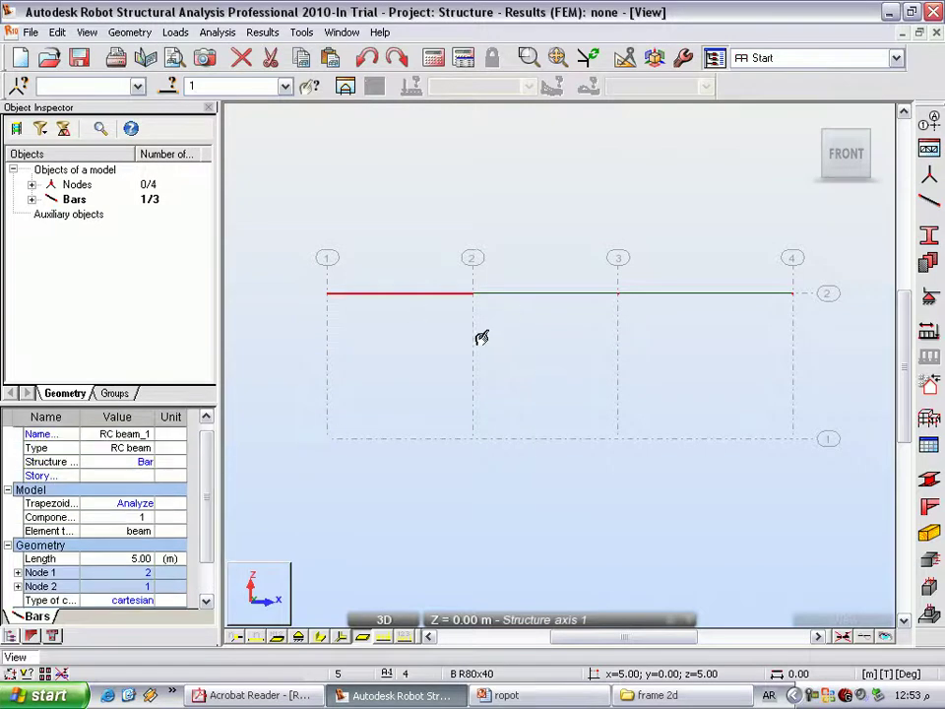
Start defining new bars numbered from 1 with bar type RC column
left_click(928, 200)
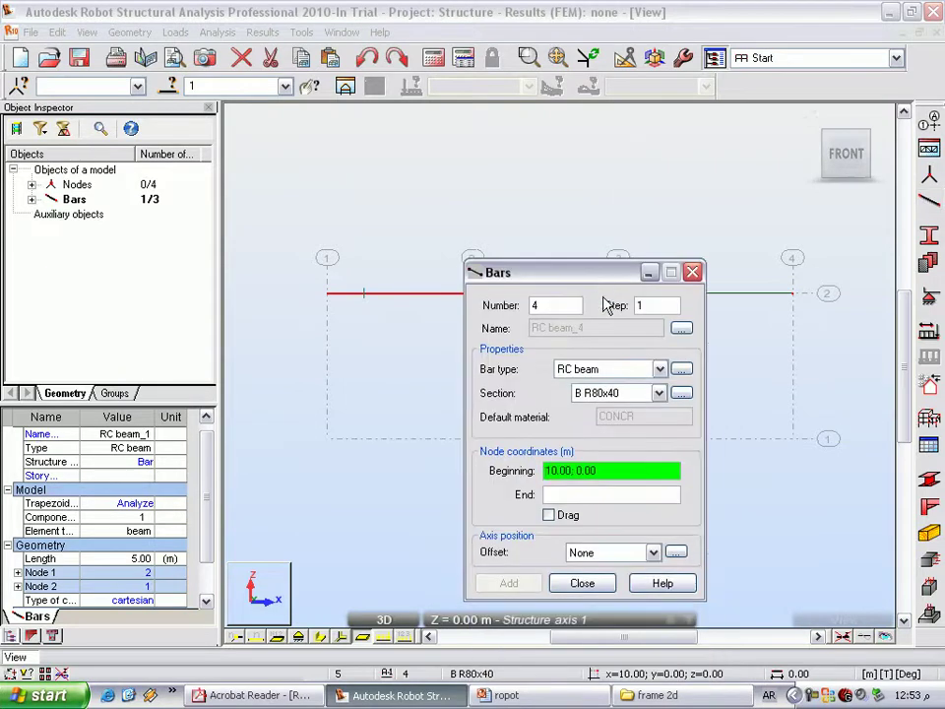
double_click(553, 307)
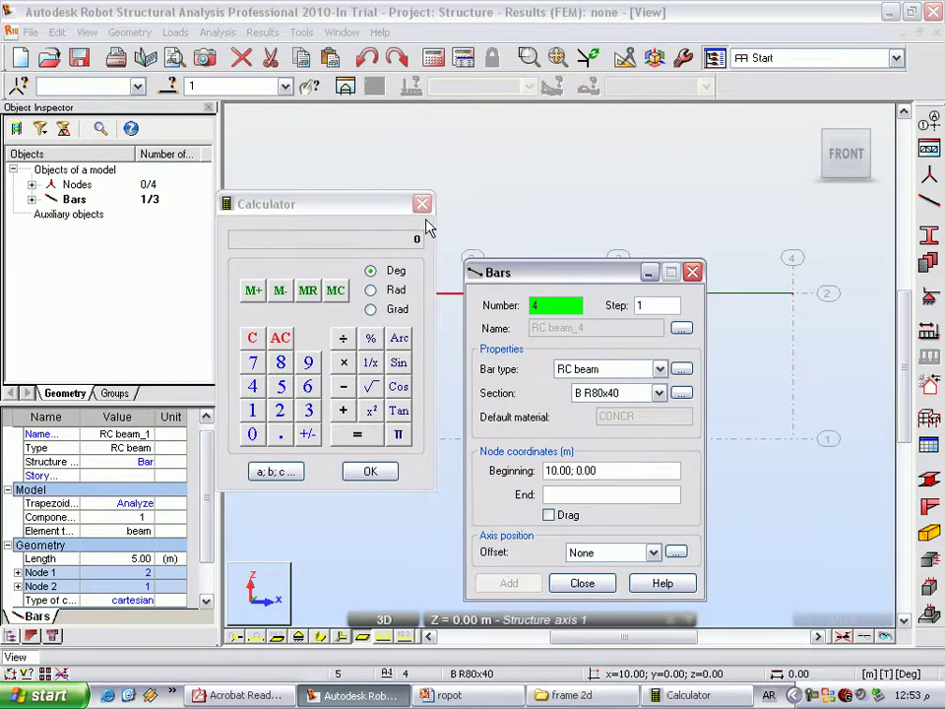
left_click(420, 203)
left_click(529, 307)
type("1")
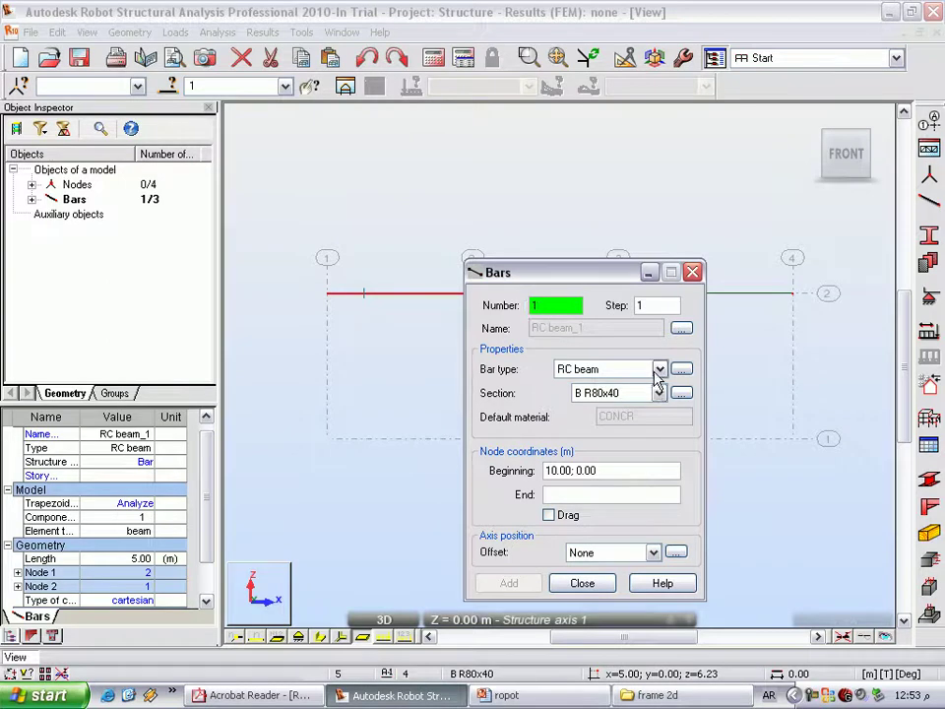
left_click(659, 369)
left_click(633, 470)
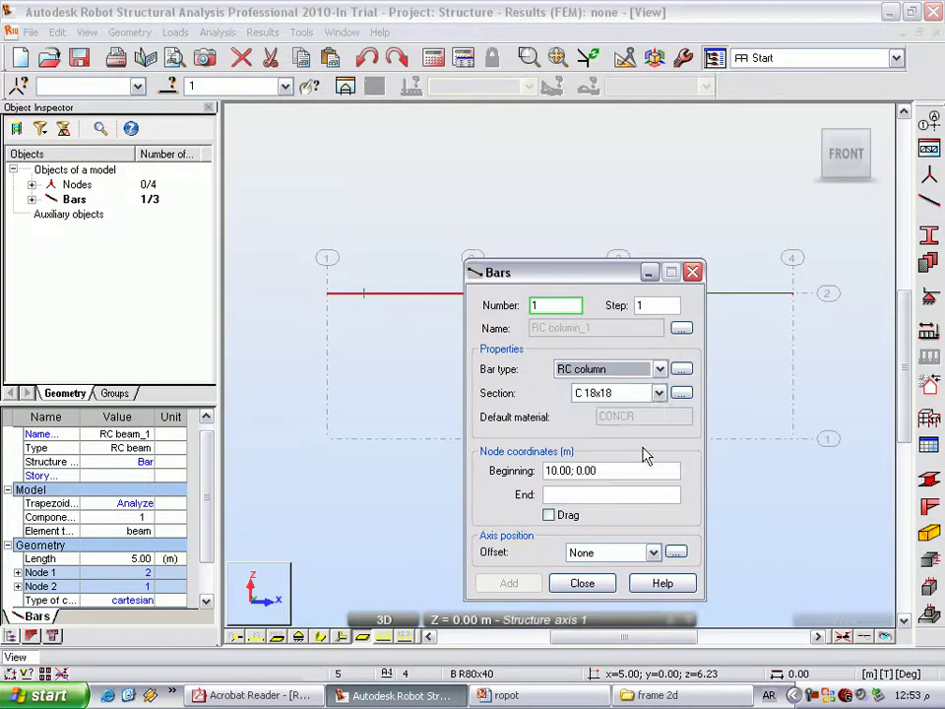
Create and add the rectangular column section R60x30 with b = 60 and h = 30 cm
left_click(680, 394)
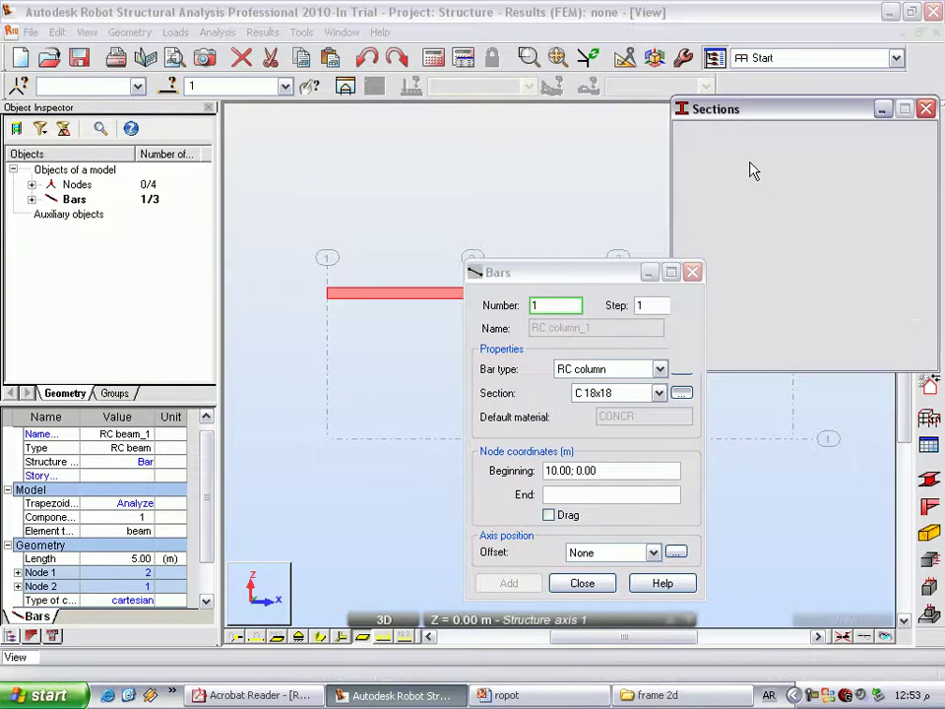
type("R")
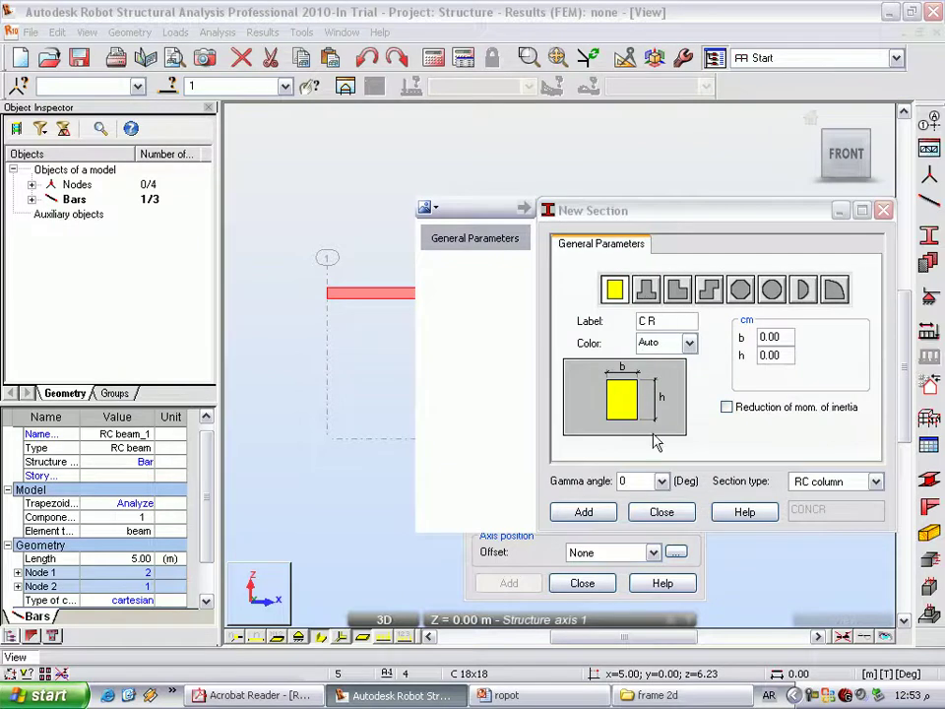
left_click(497, 695)
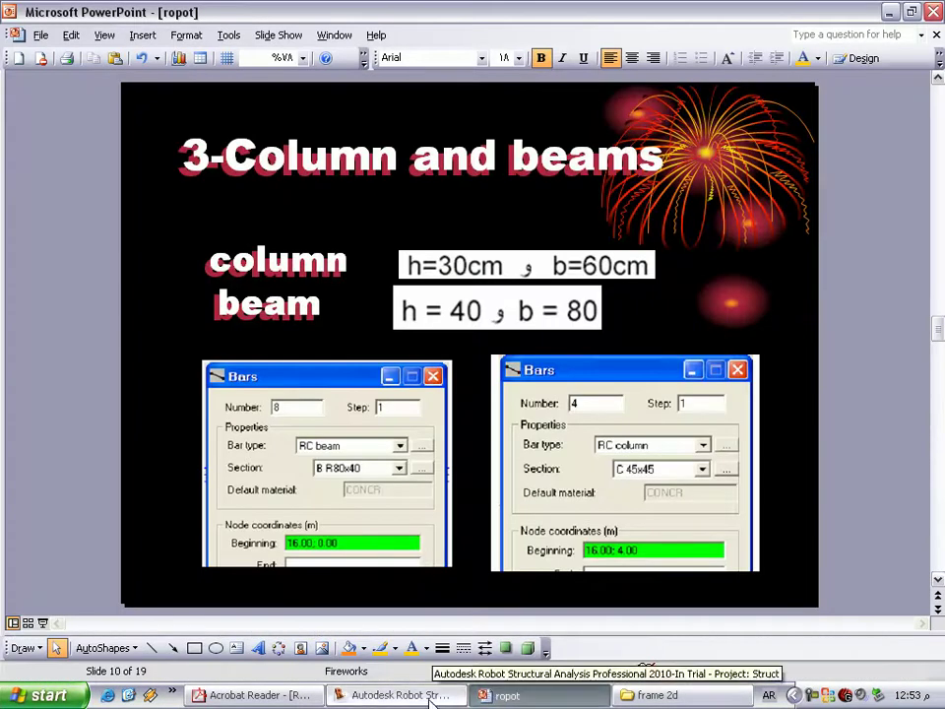
left_click(399, 695)
left_click(785, 357)
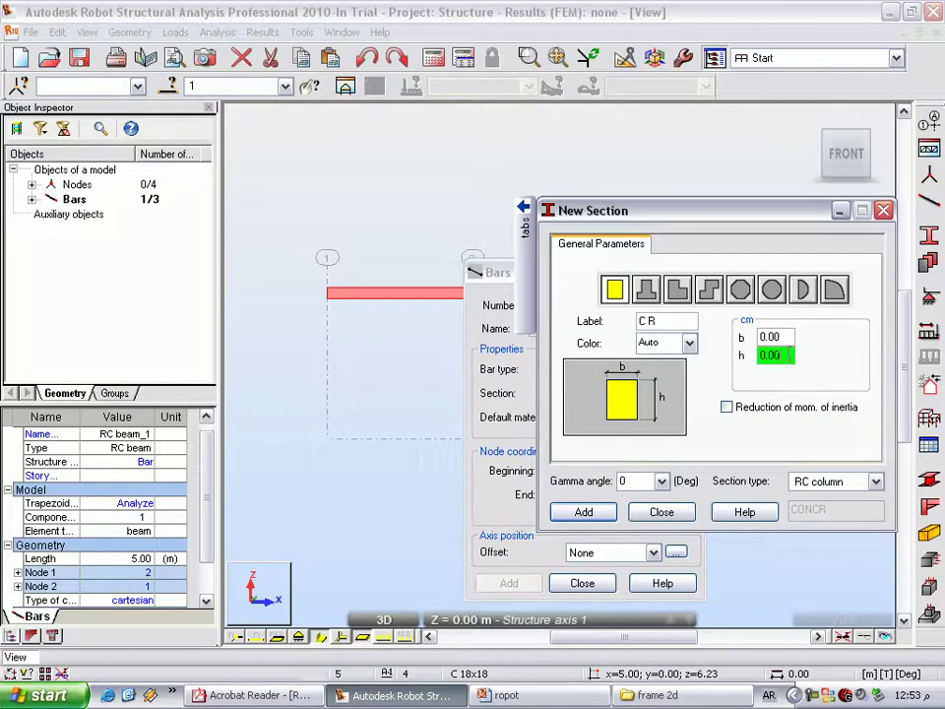
type("30")
left_click(768, 336)
type("60")
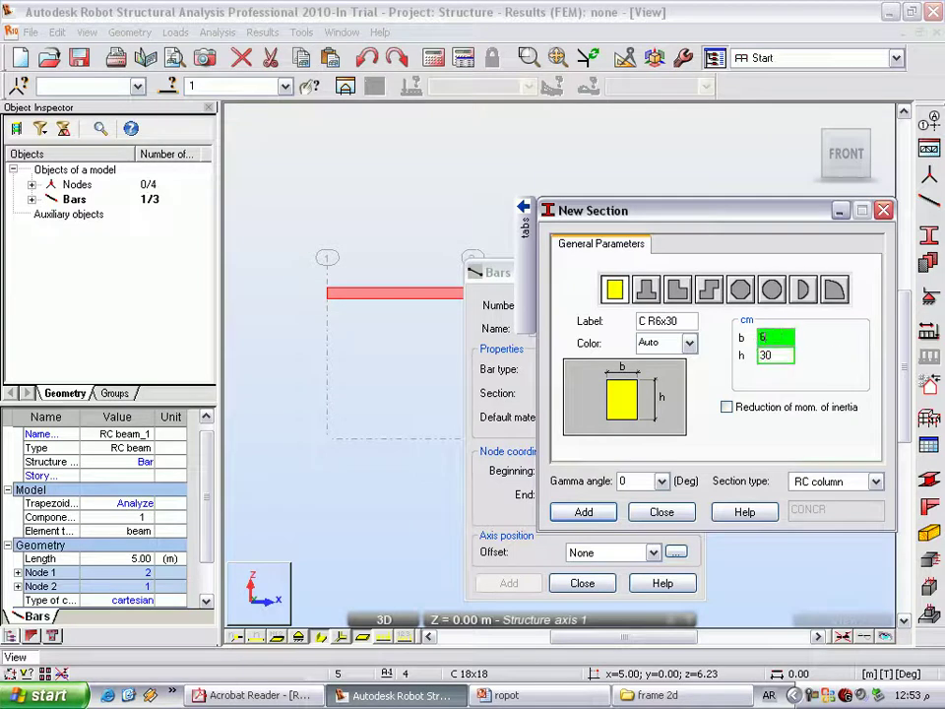
left_click(641, 321)
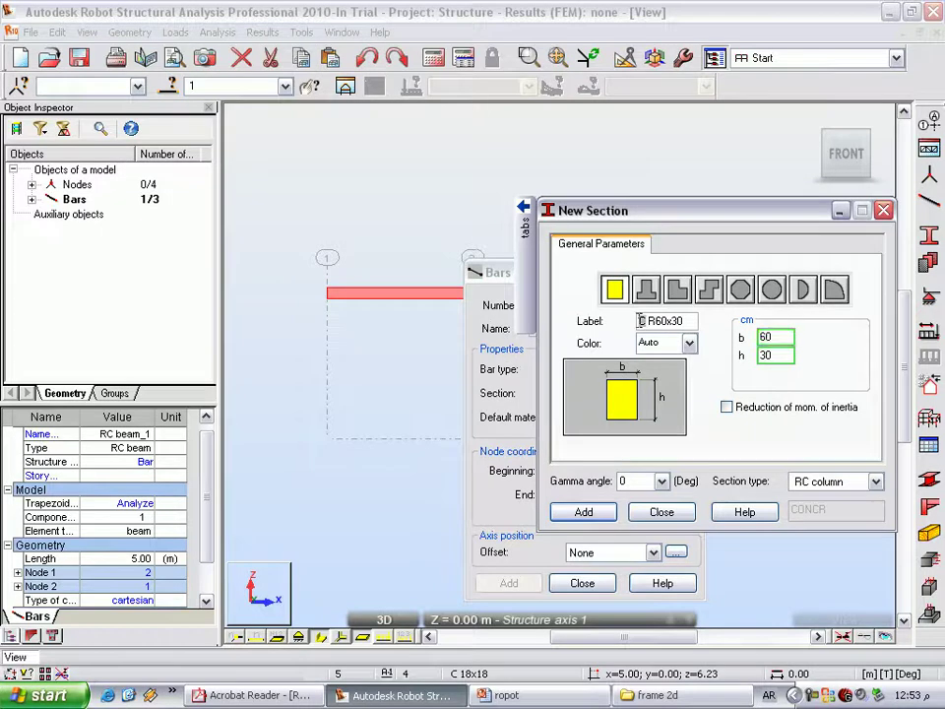
key("Delete")
key("Delete")
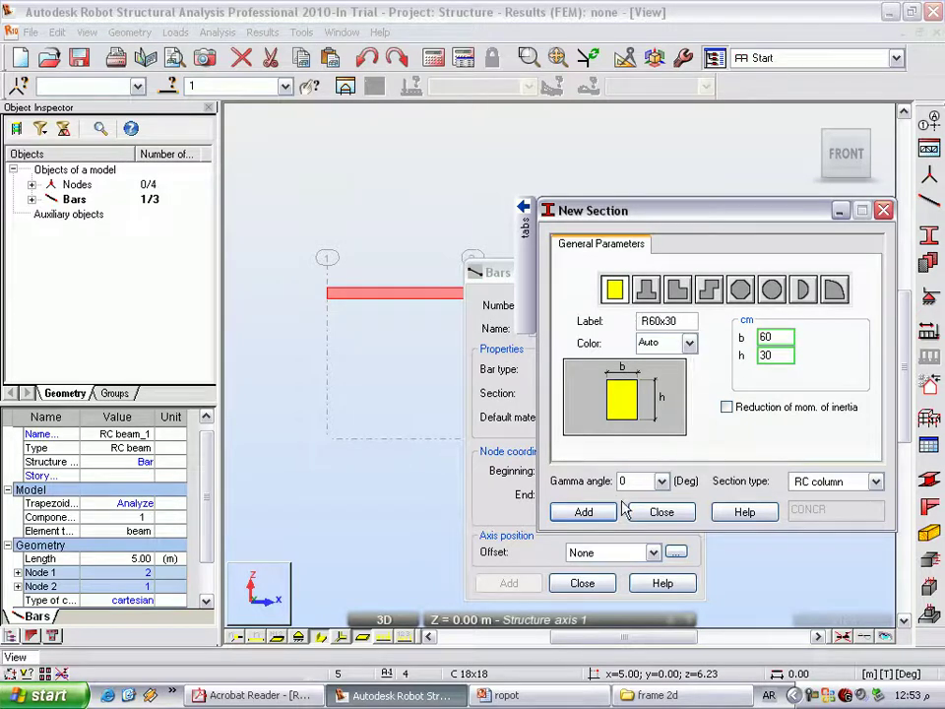
left_click(661, 513)
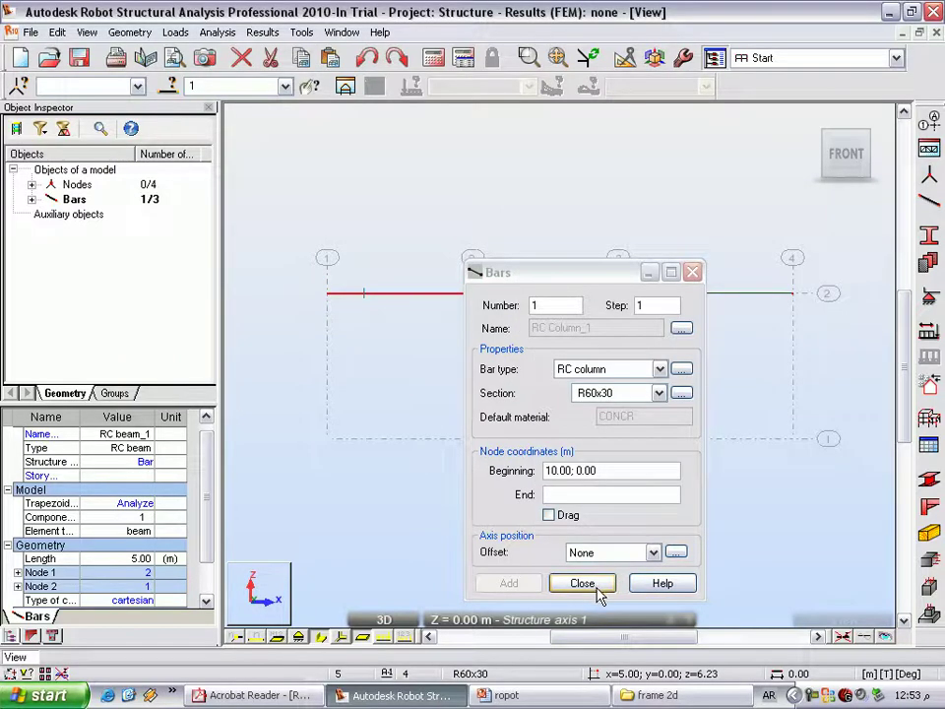
Replace bar 1 with an R60x30 column from the base to the top of axis 1
left_click(548, 515)
left_click_drag(599, 277, 656, 277)
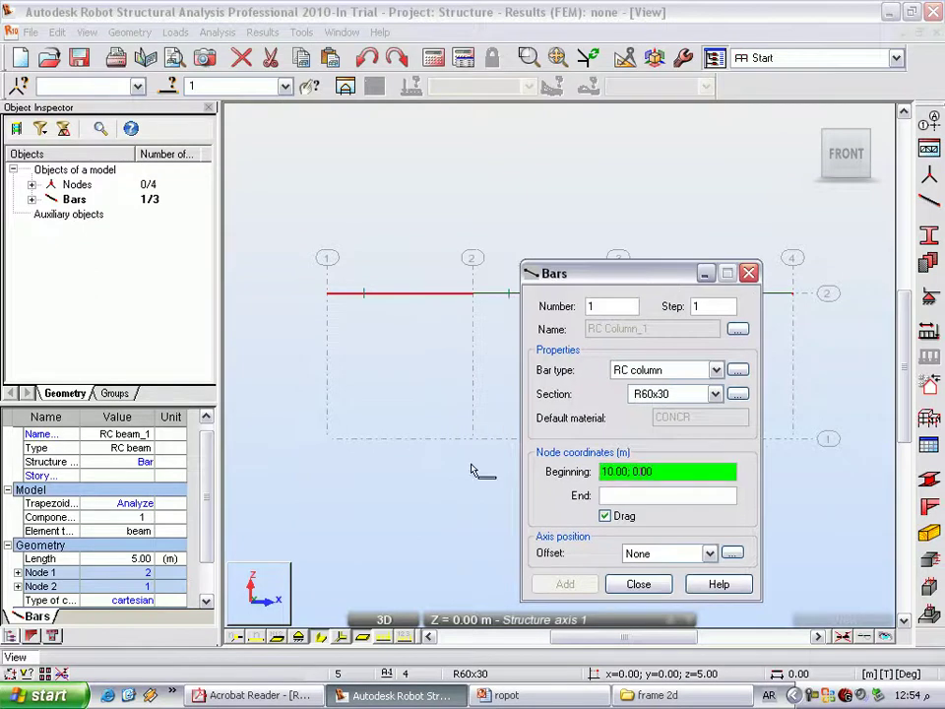
left_click(335, 441)
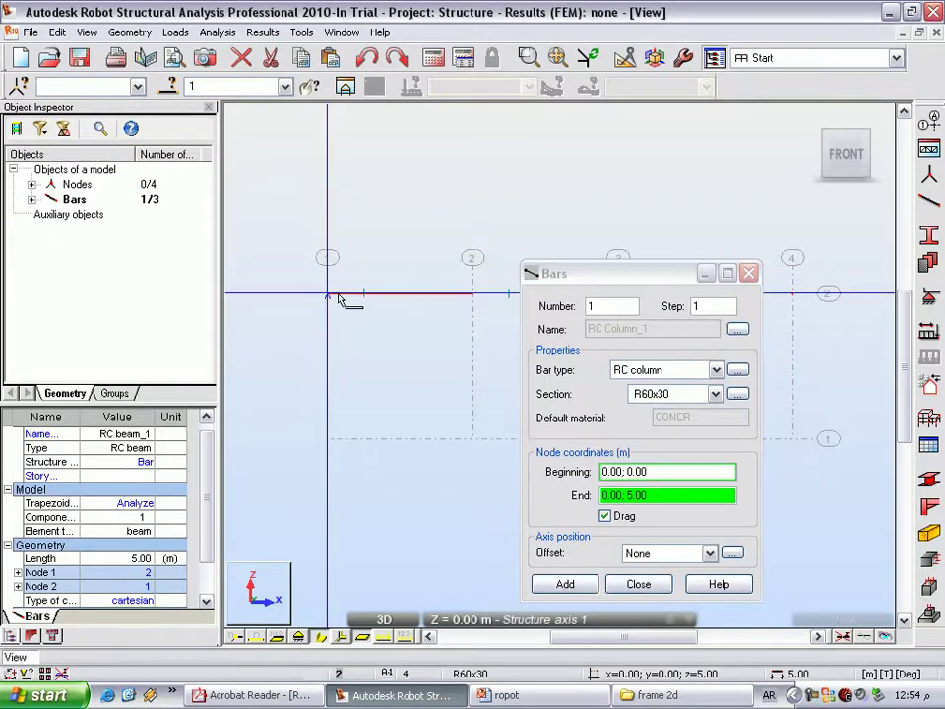
left_click(338, 299)
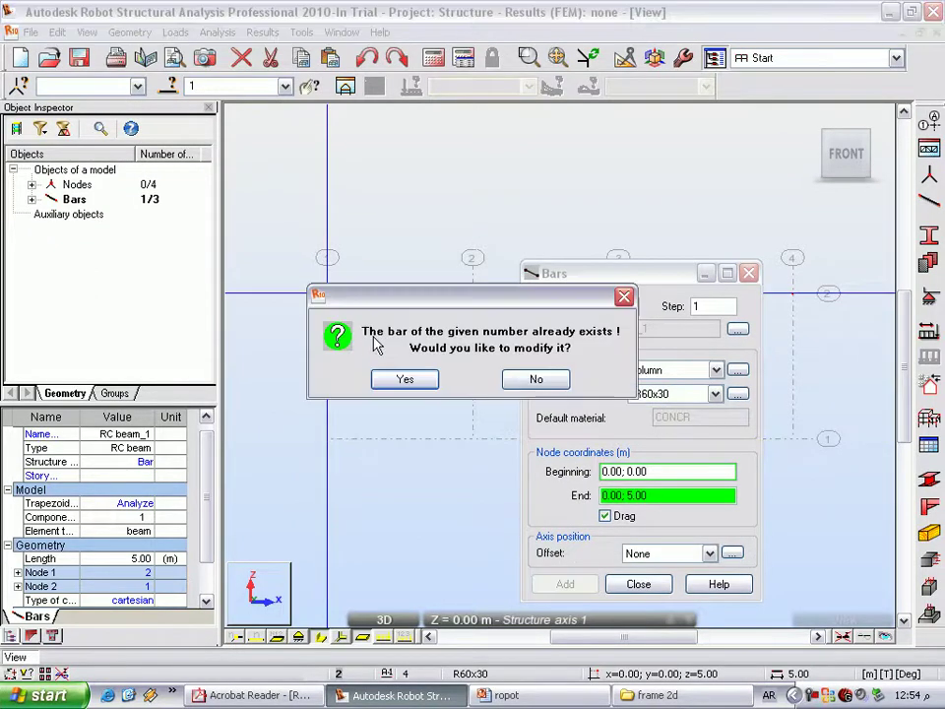
left_click(417, 381)
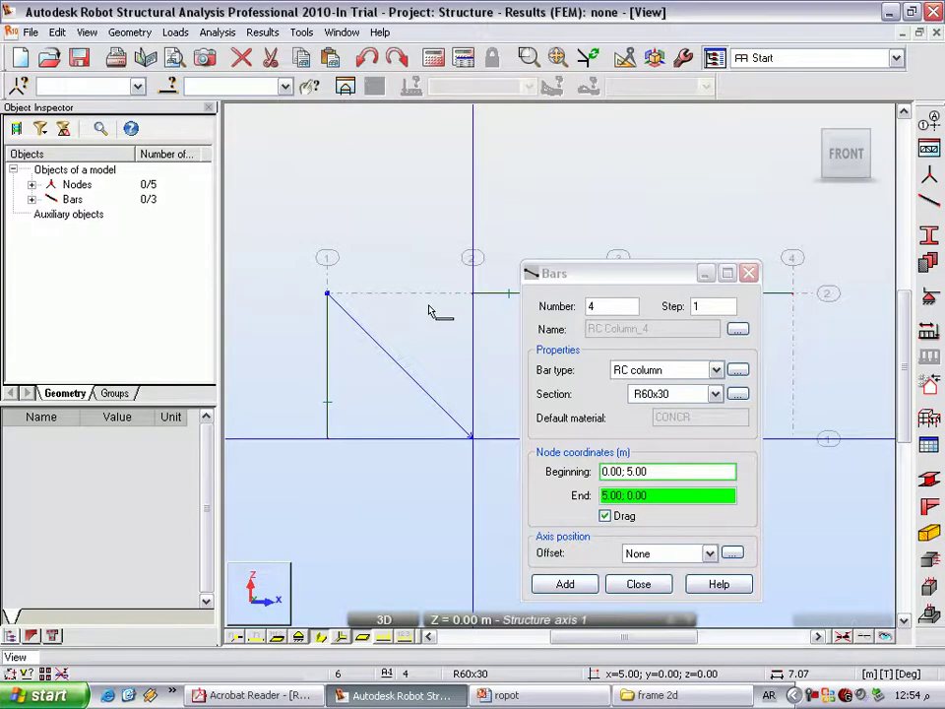
Delete the accidental diagonal bar drawn to the base of axis 2
left_click(497, 385)
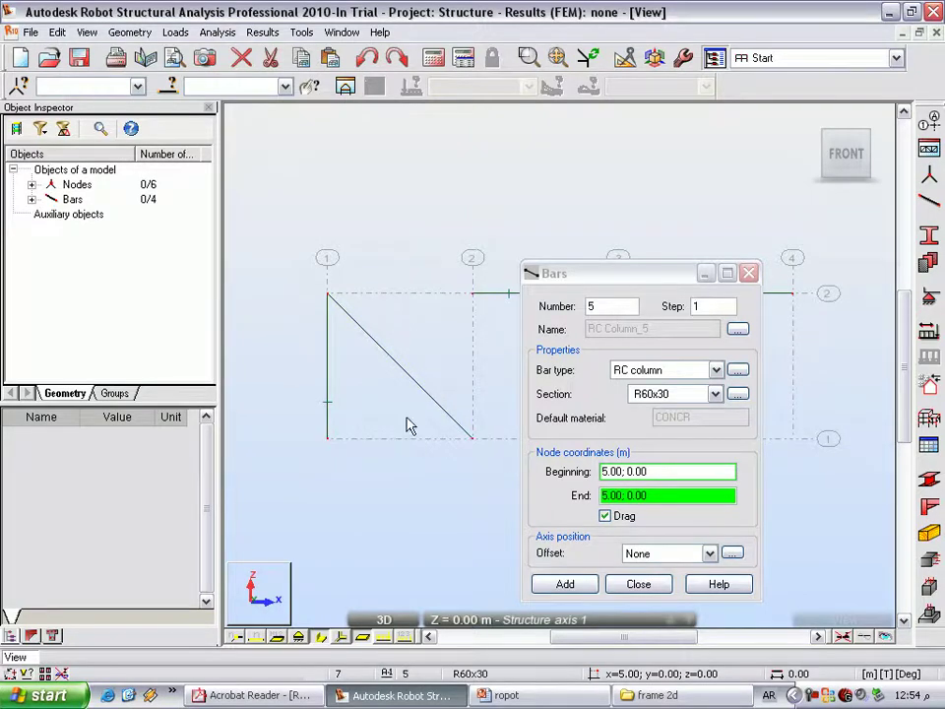
left_click(441, 409)
key("Delete")
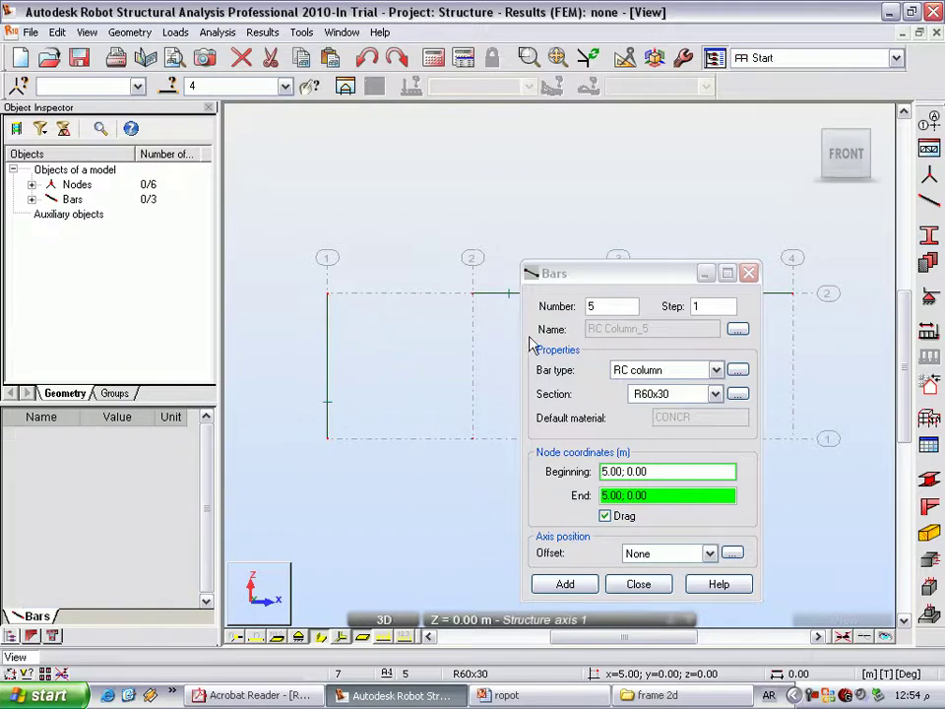
Add R60x30 columns on grids 2, 3 and 4, each rising from axis 1 to axis 2
left_click_drag(616, 281, 180, 197)
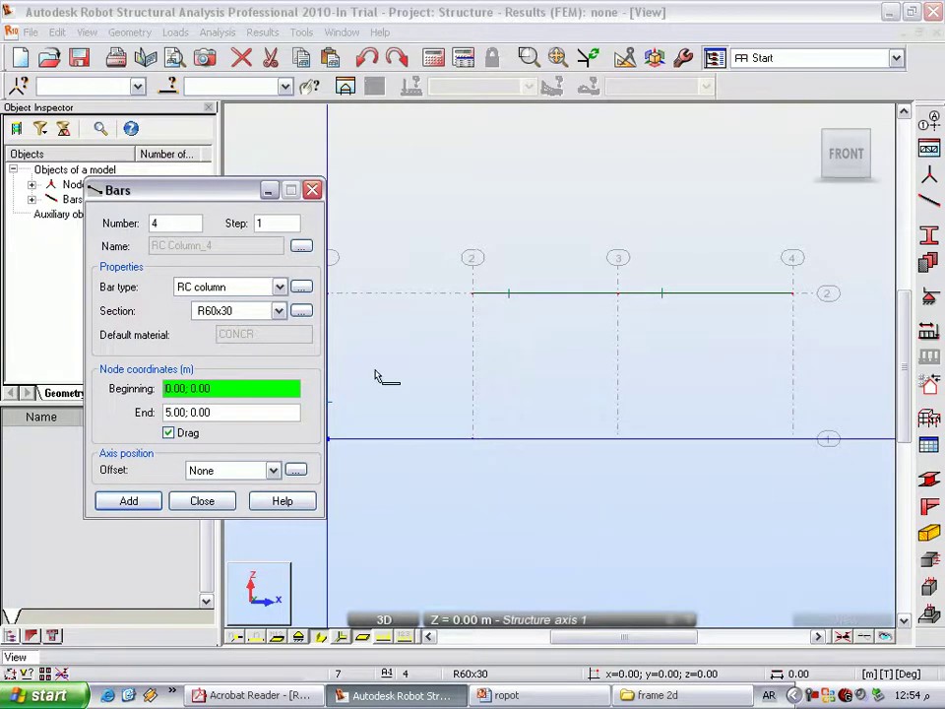
left_click(476, 443)
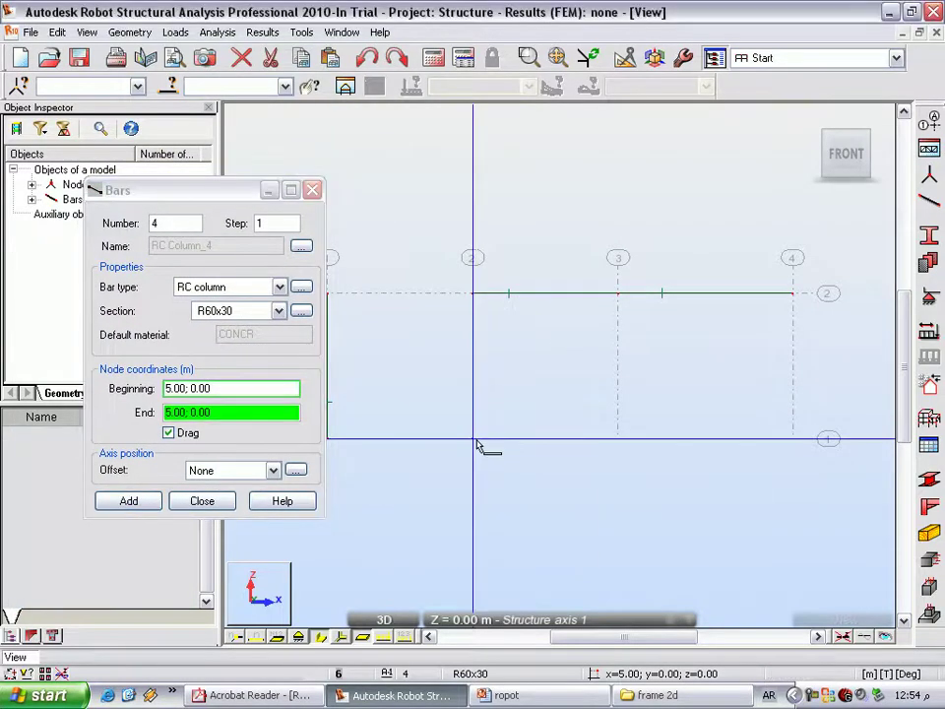
left_click(482, 294)
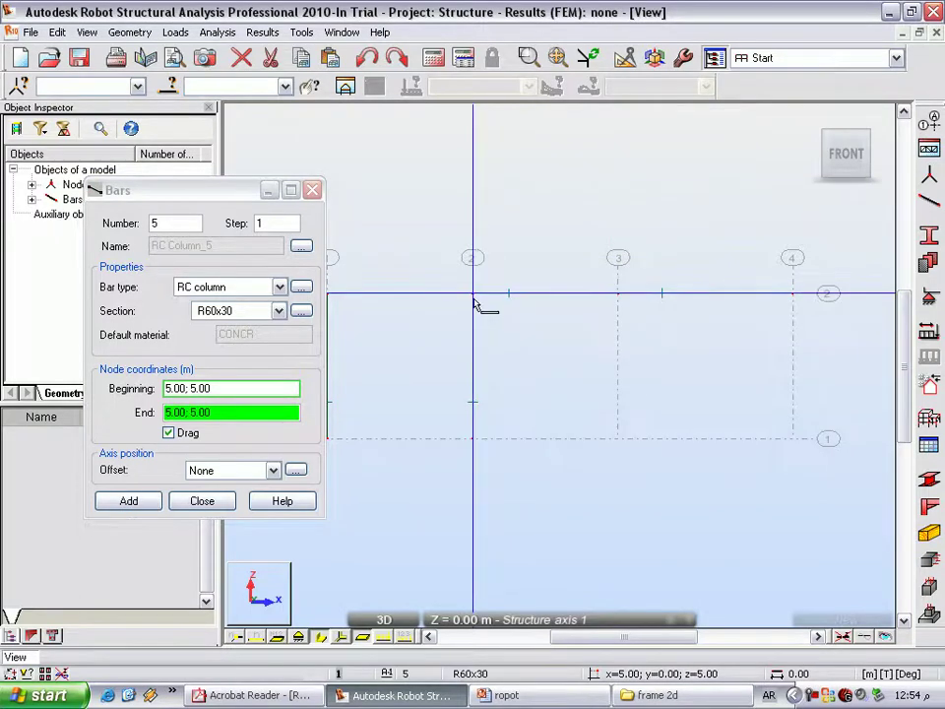
key("Escape")
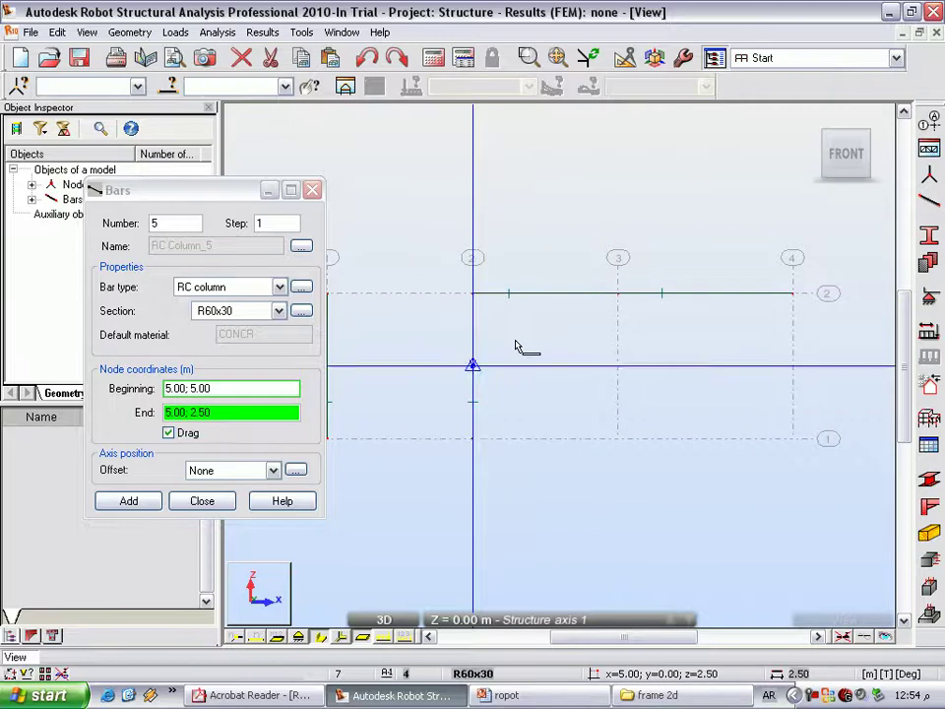
left_click(618, 439)
left_click(618, 446)
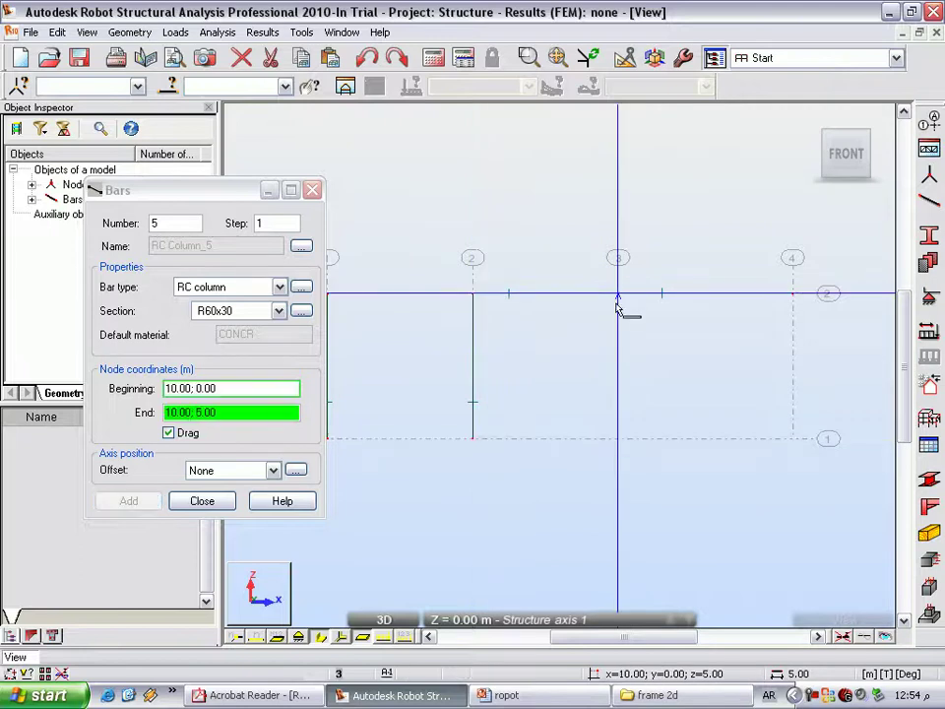
left_click(618, 296)
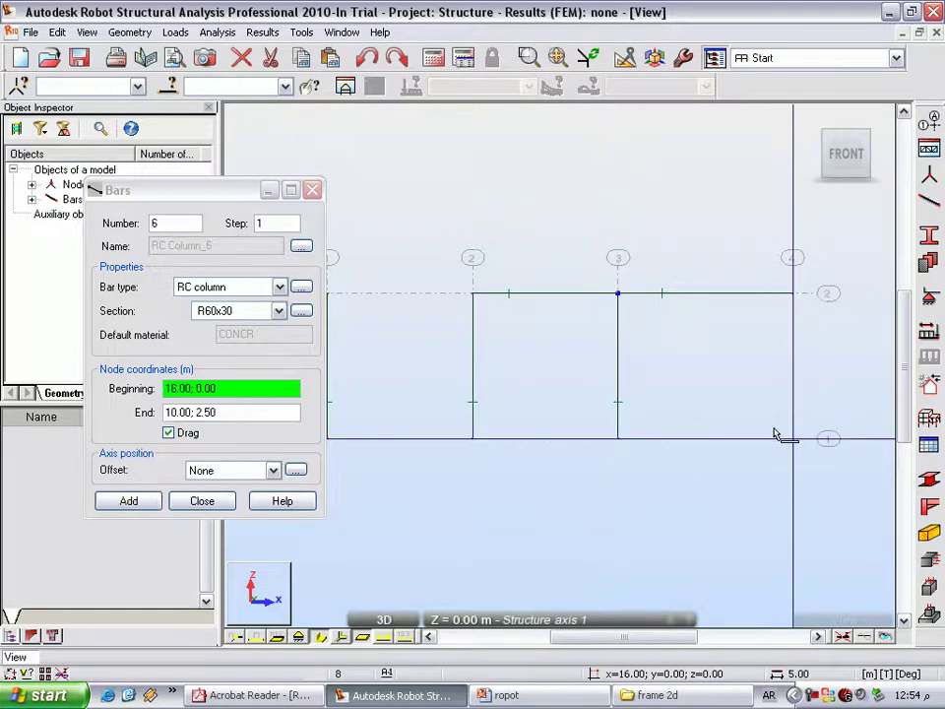
left_click(810, 442)
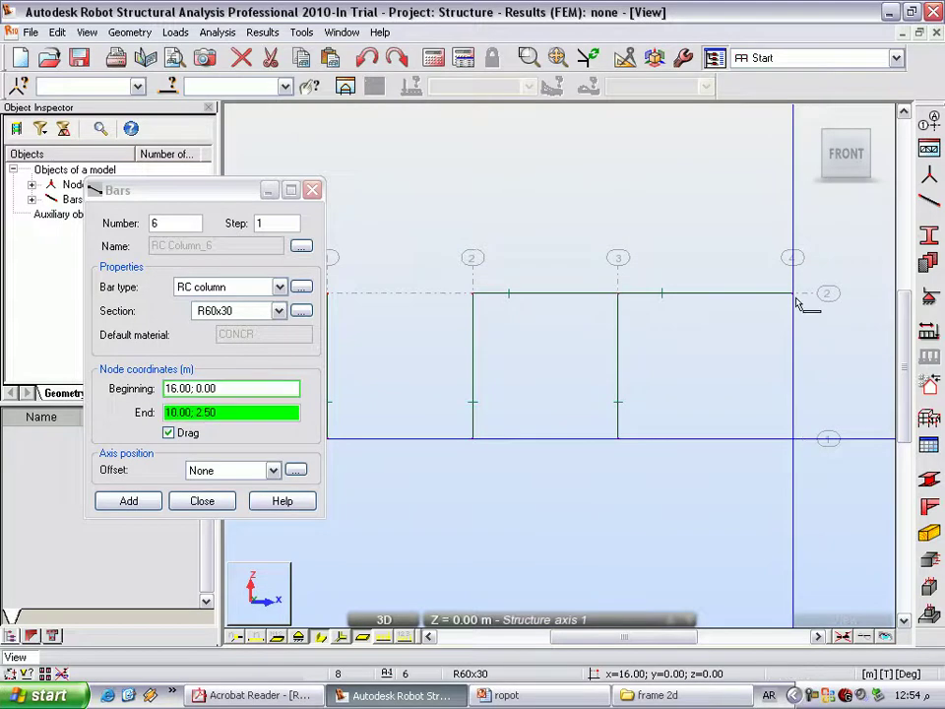
left_click(797, 304)
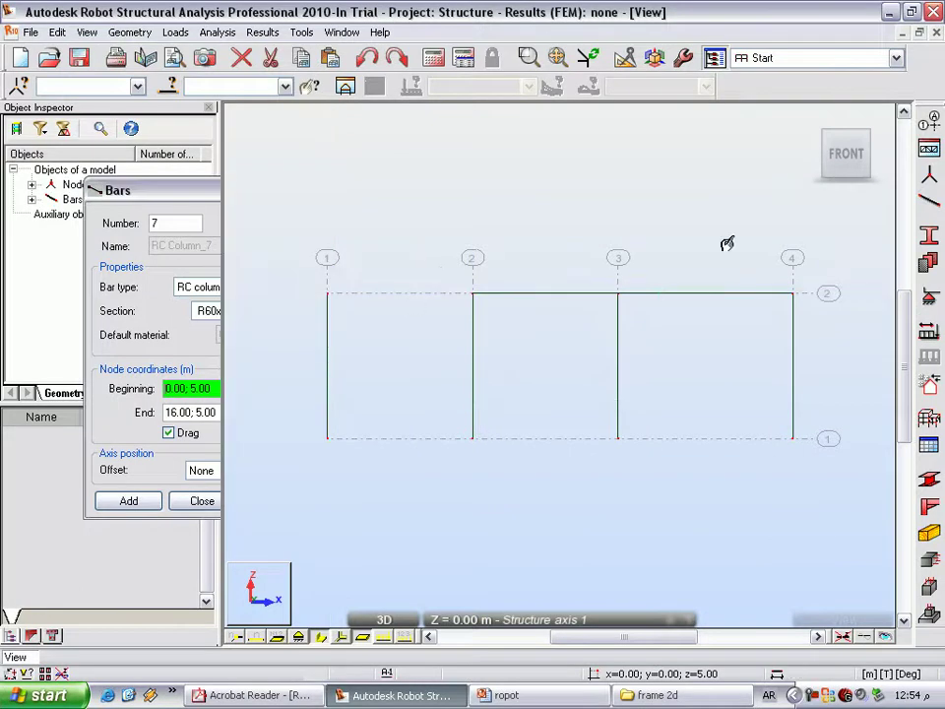
key("Escape")
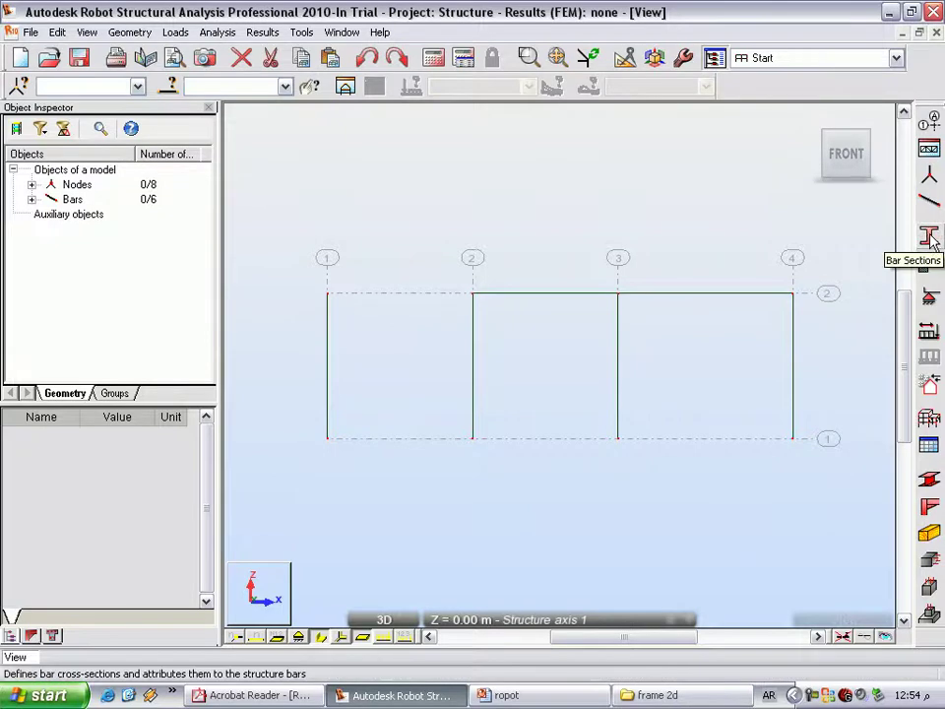
Reopen Bars with bar type RC beam and section B R80x40, ready to pick the start point
left_click(930, 200)
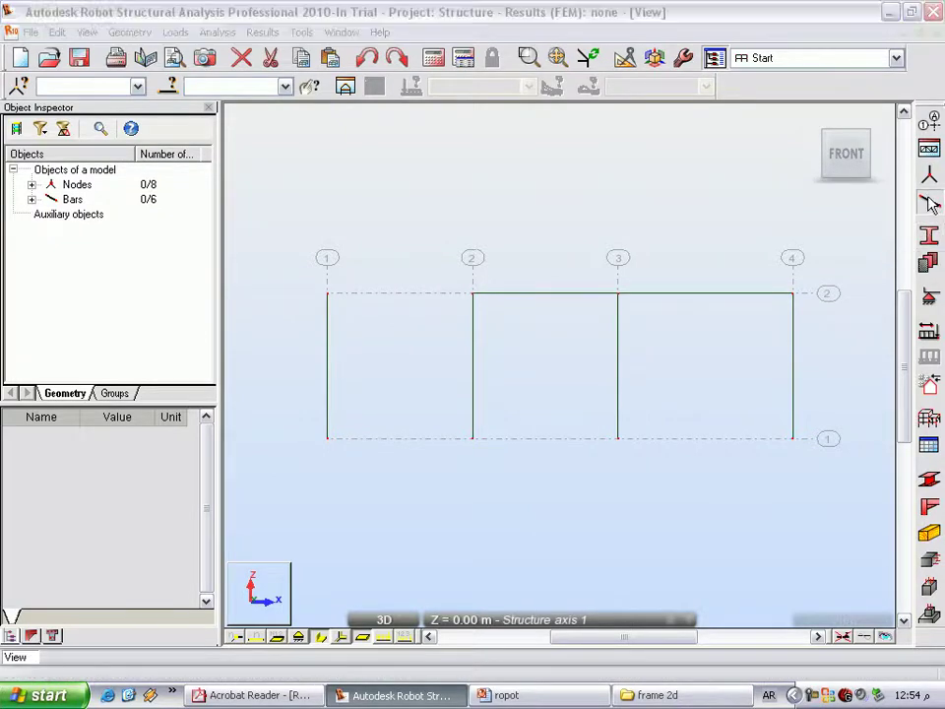
left_click(280, 286)
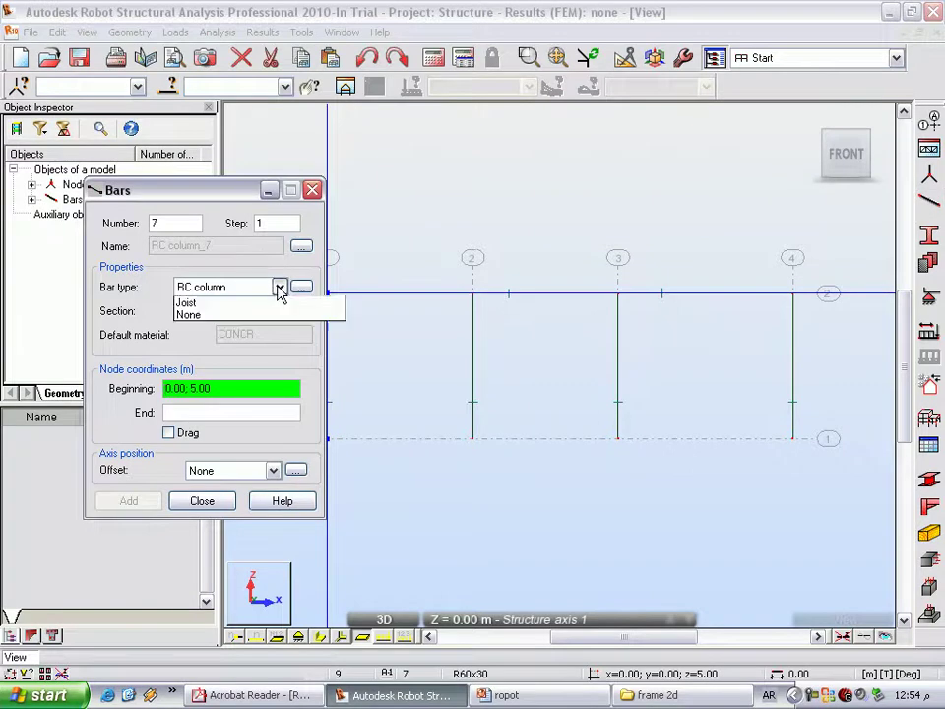
left_click(253, 400)
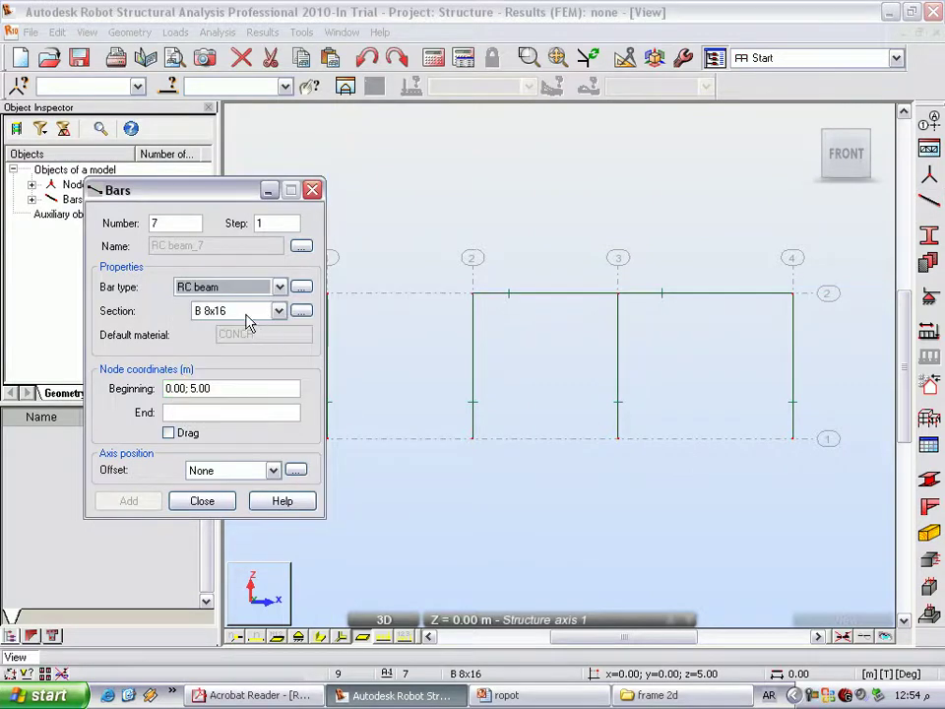
left_click(281, 311)
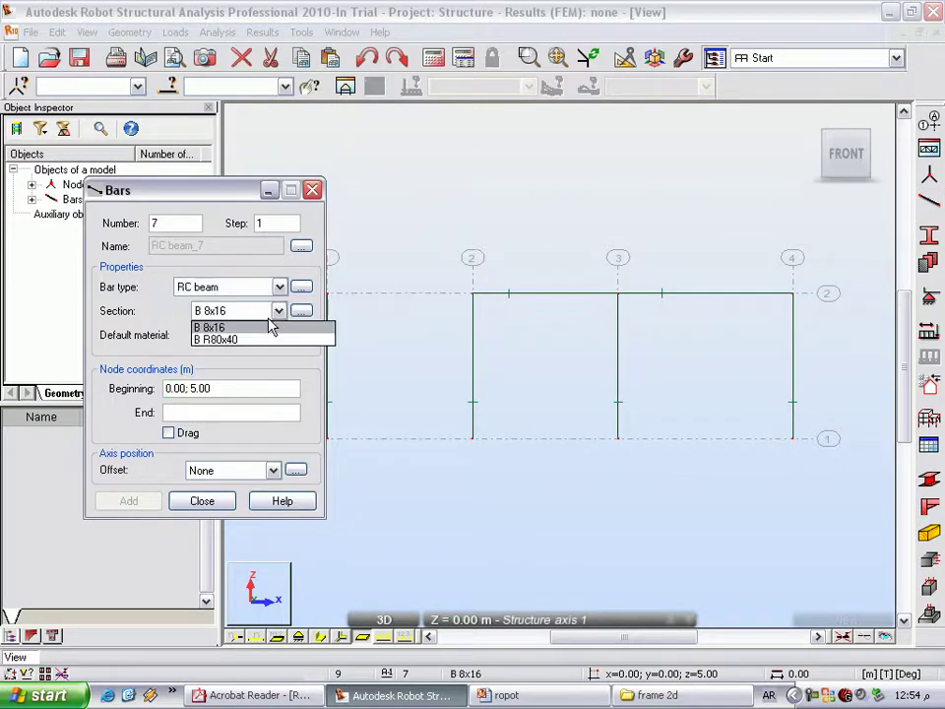
left_click(261, 340)
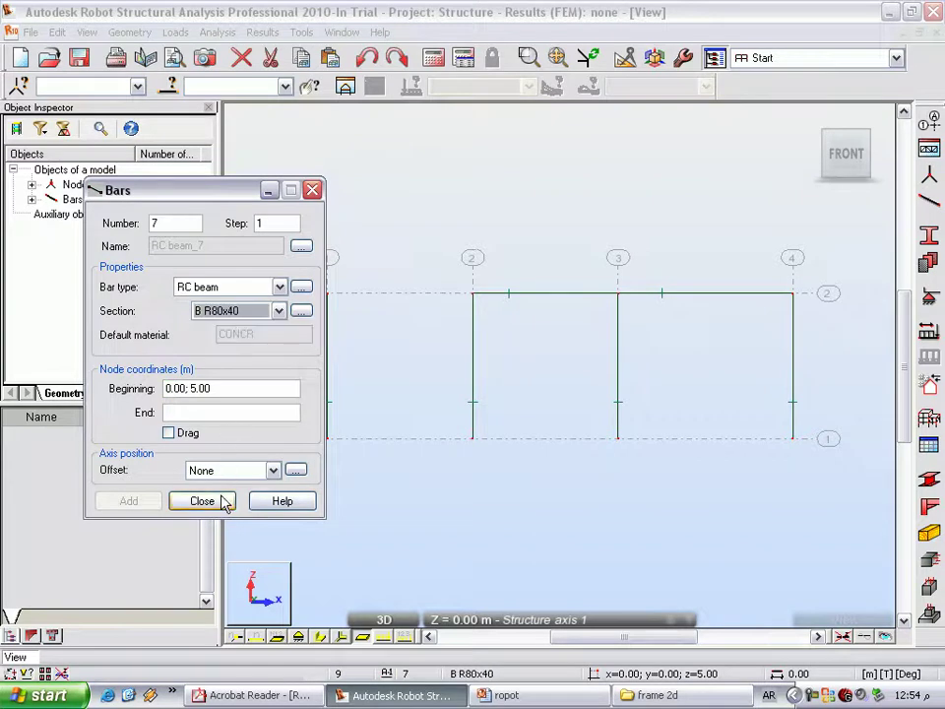
left_click(226, 388)
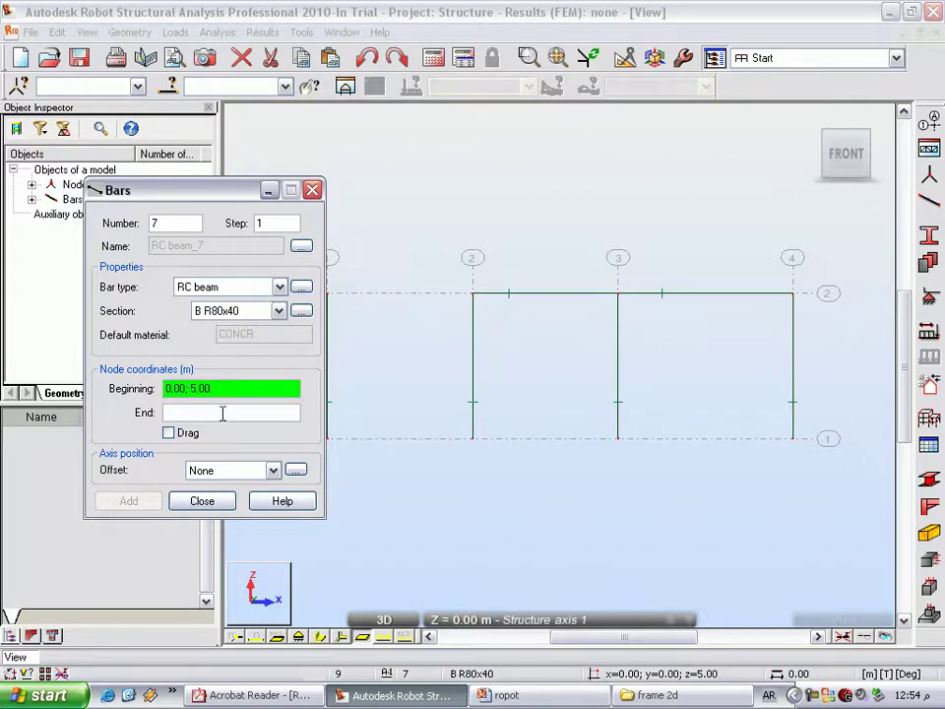
left_click_drag(246, 190, 679, 361)
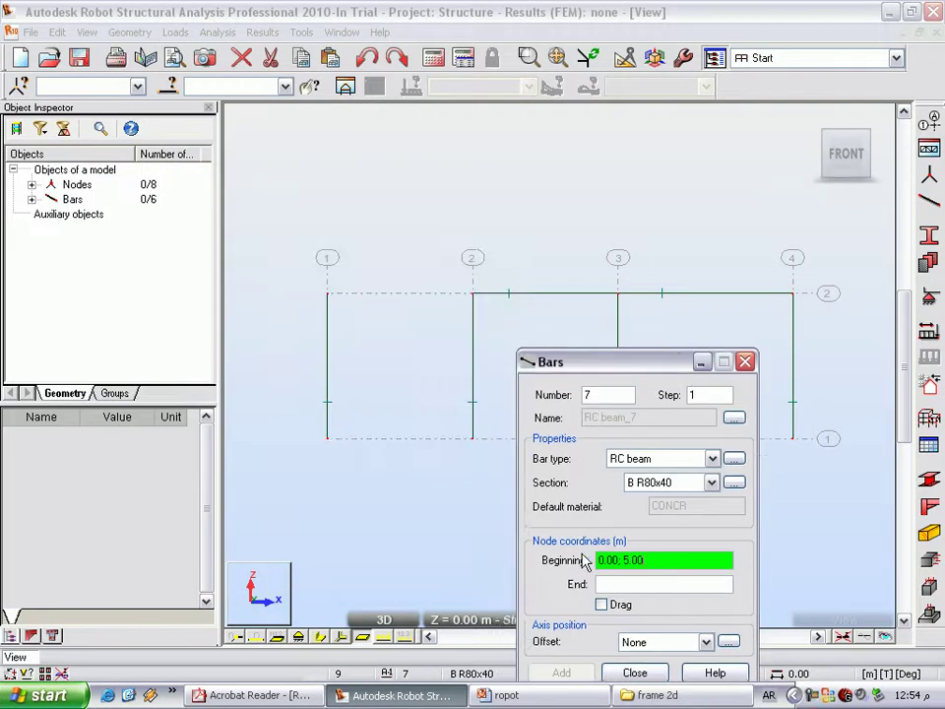
Draw bar 7, a B R80x40 beam from the top of grid 1 along axis 2, then close Bars
left_click(601, 604)
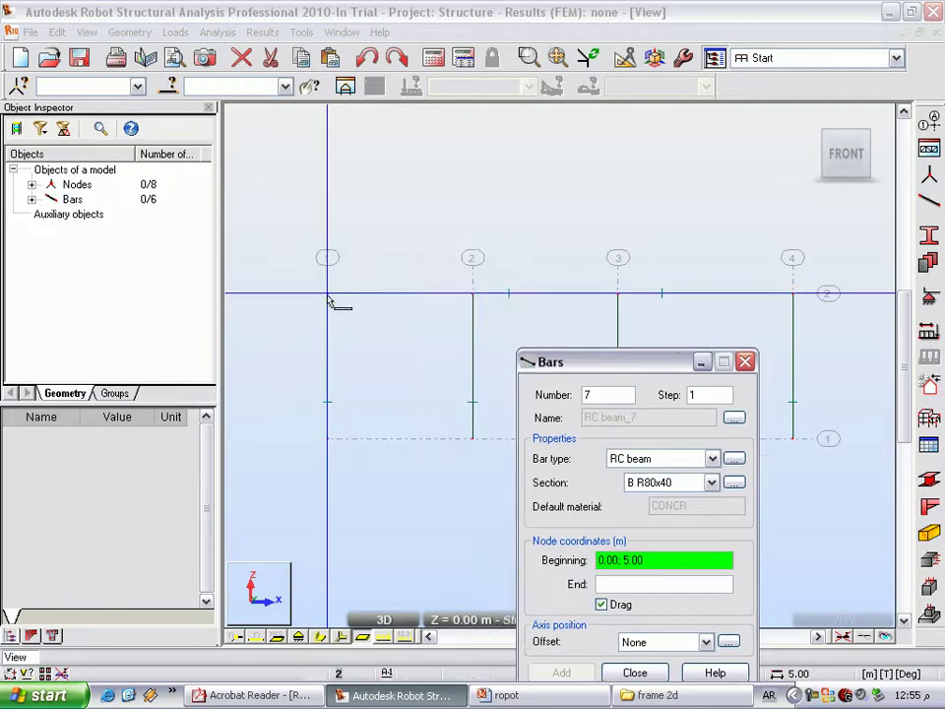
left_click(327, 304)
left_click(473, 294)
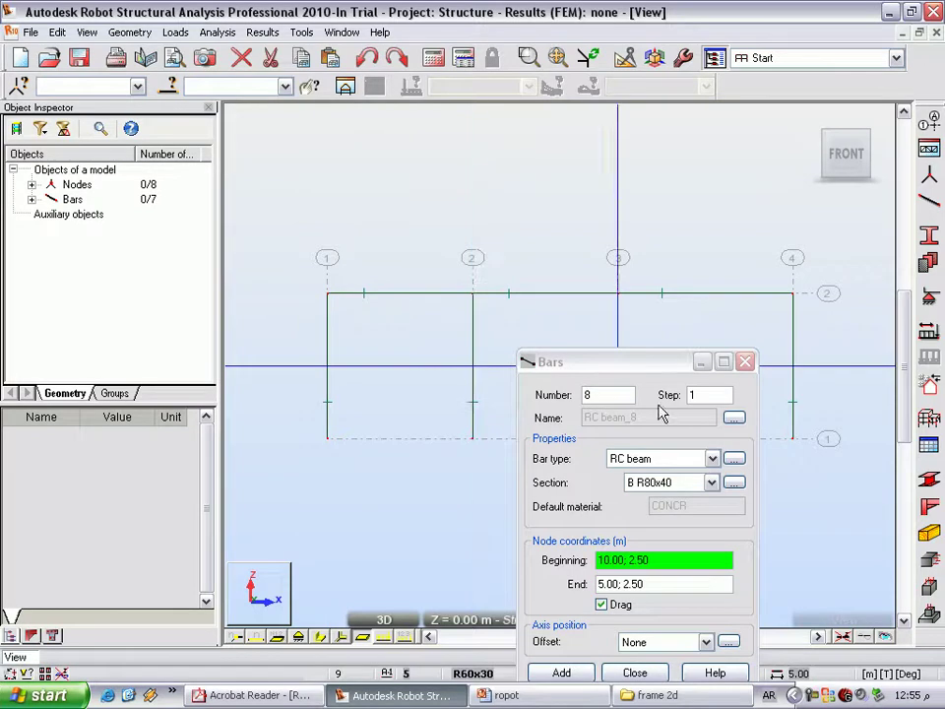
left_click(635, 674)
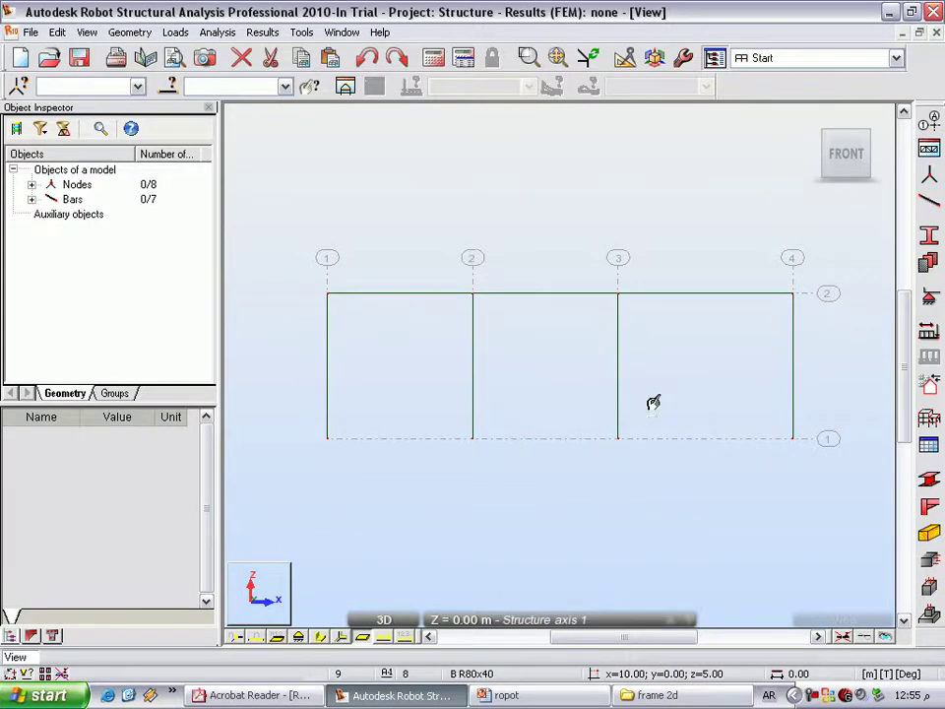
left_click(853, 192)
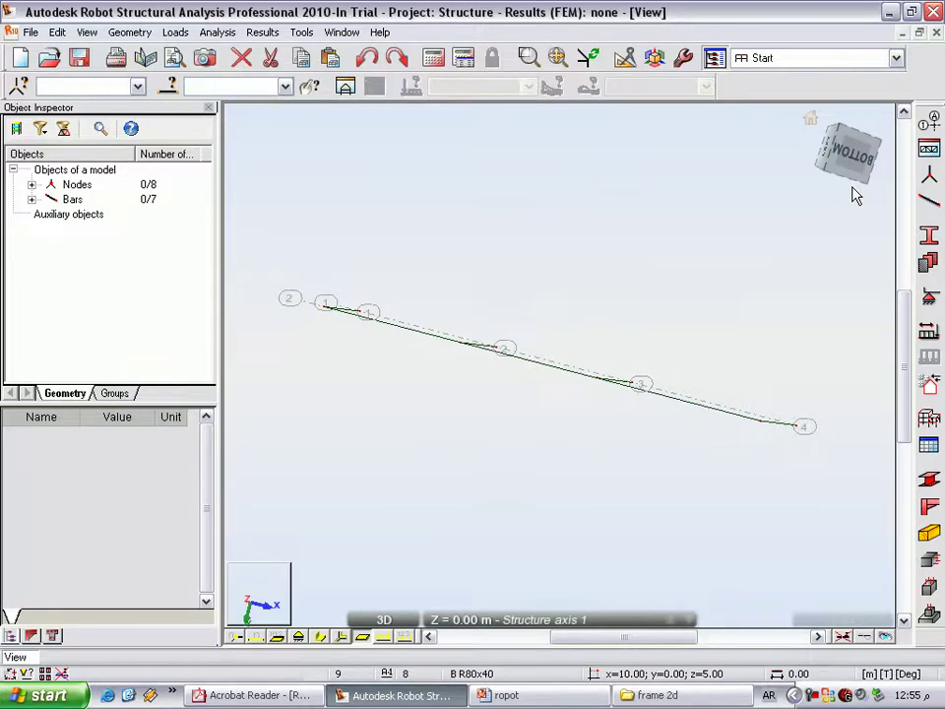
left_click(810, 120)
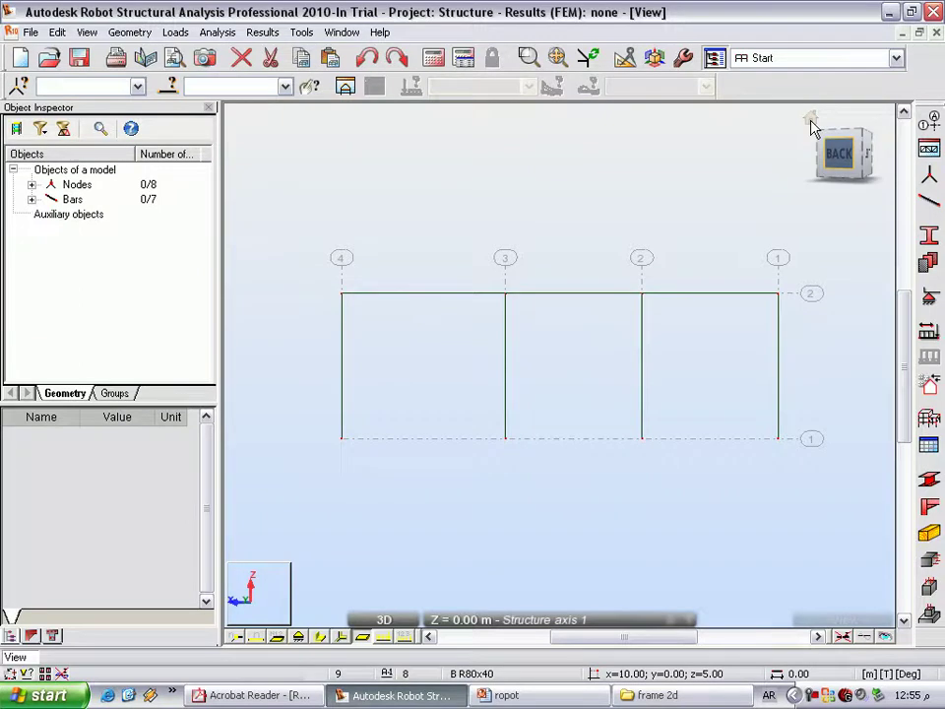
left_click(384, 619)
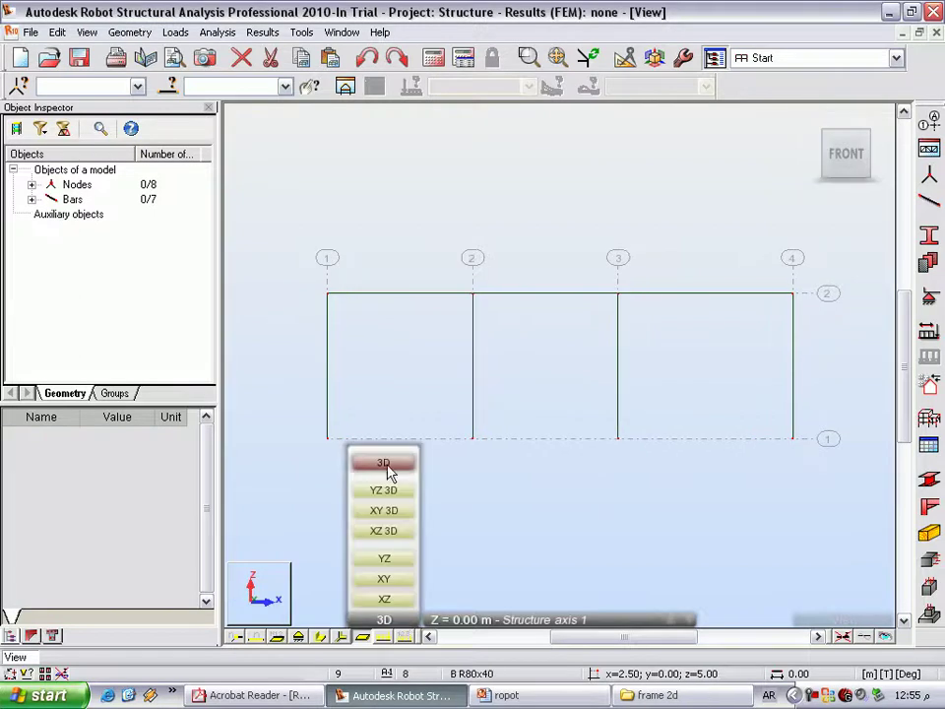
left_click(384, 625)
left_click(384, 625)
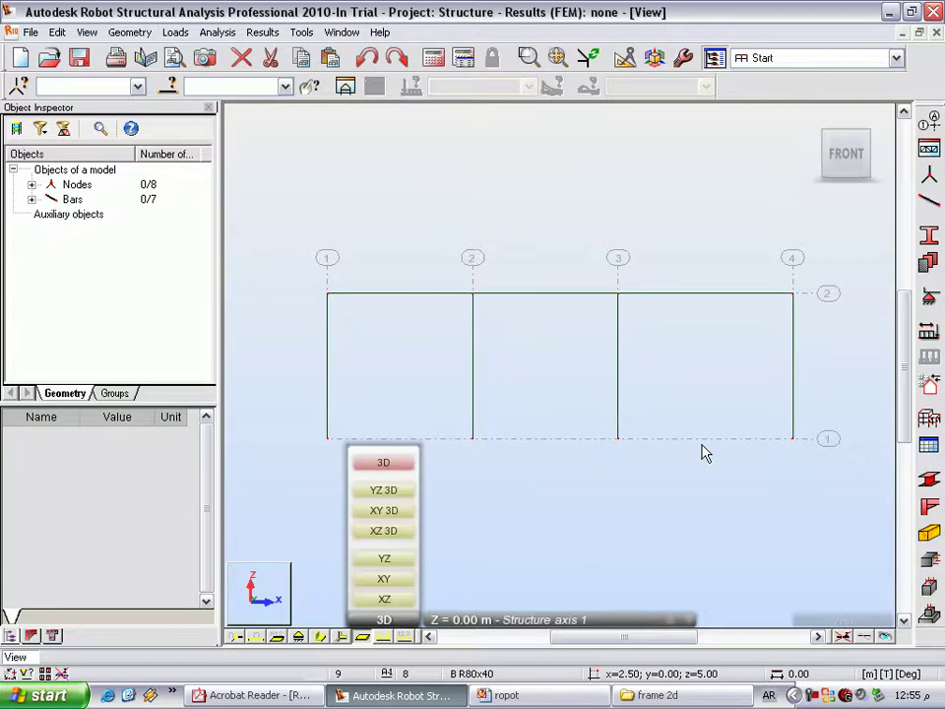
left_click(705, 451)
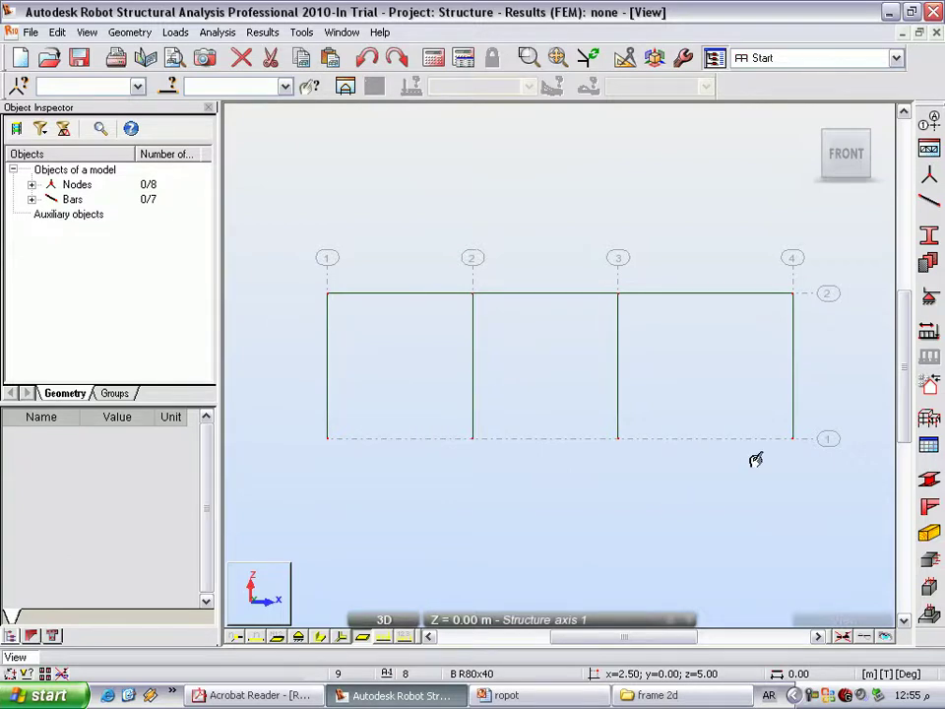